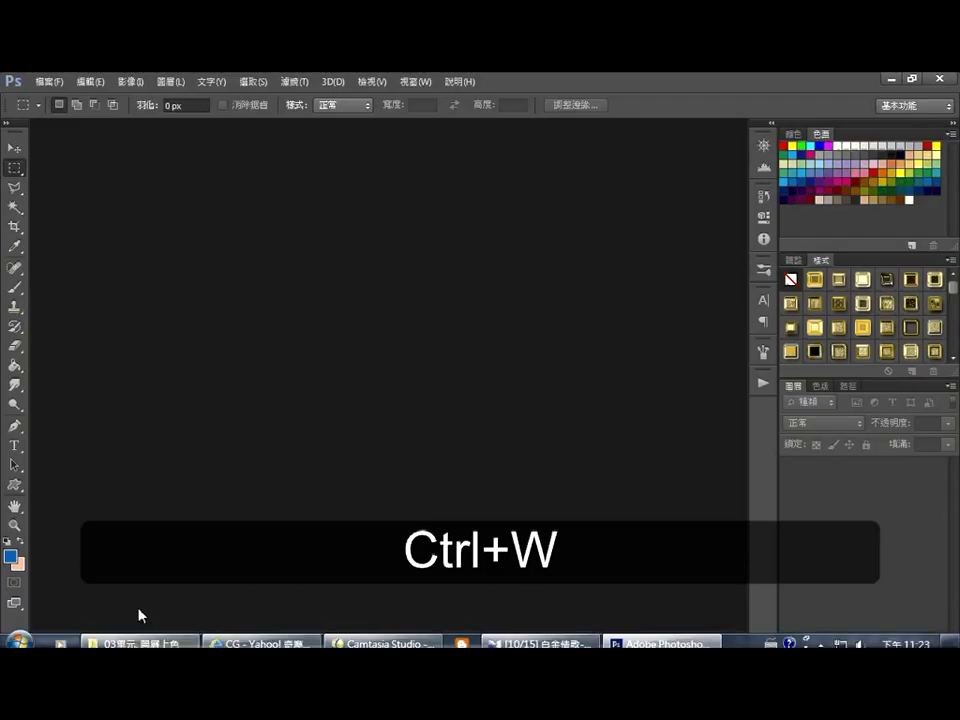
# In Mini Bridge, browse to 第08章 圖層功能的運用 > 03單元. 圖層上色 and select the three lesson images
pyautogui.click(71, 638)
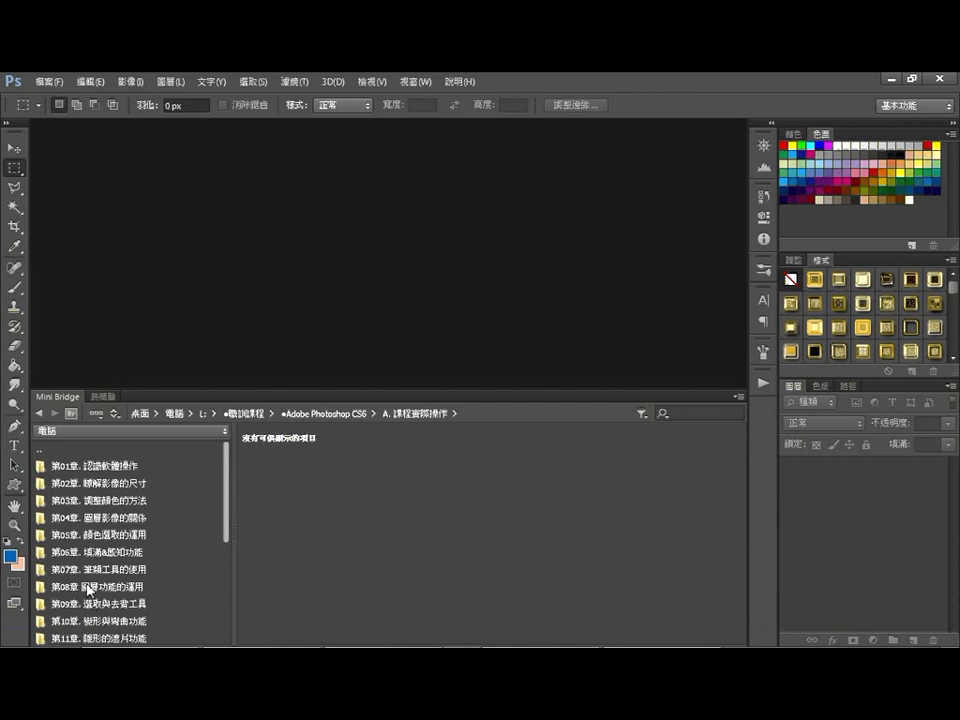
pyautogui.click(90, 587)
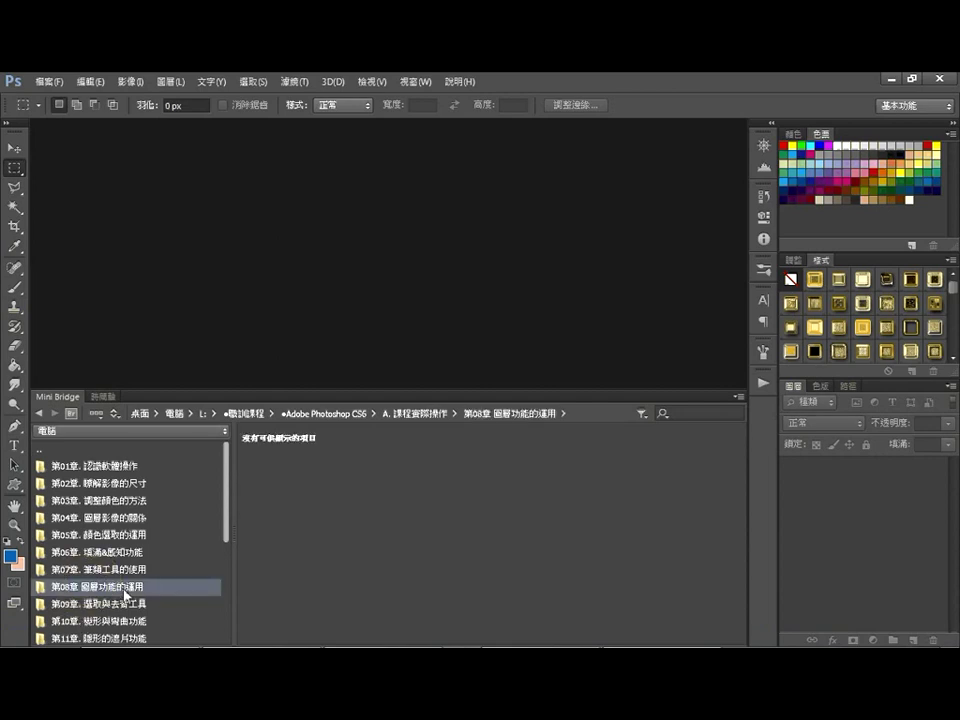
pyautogui.doubleClick(124, 592)
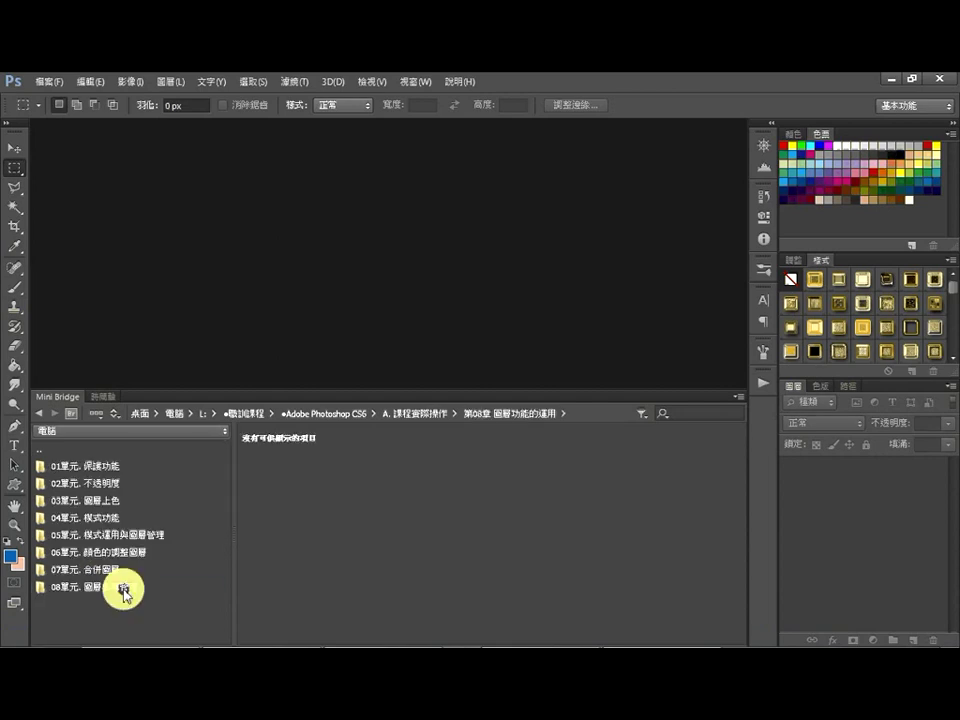
pyautogui.click(97, 504)
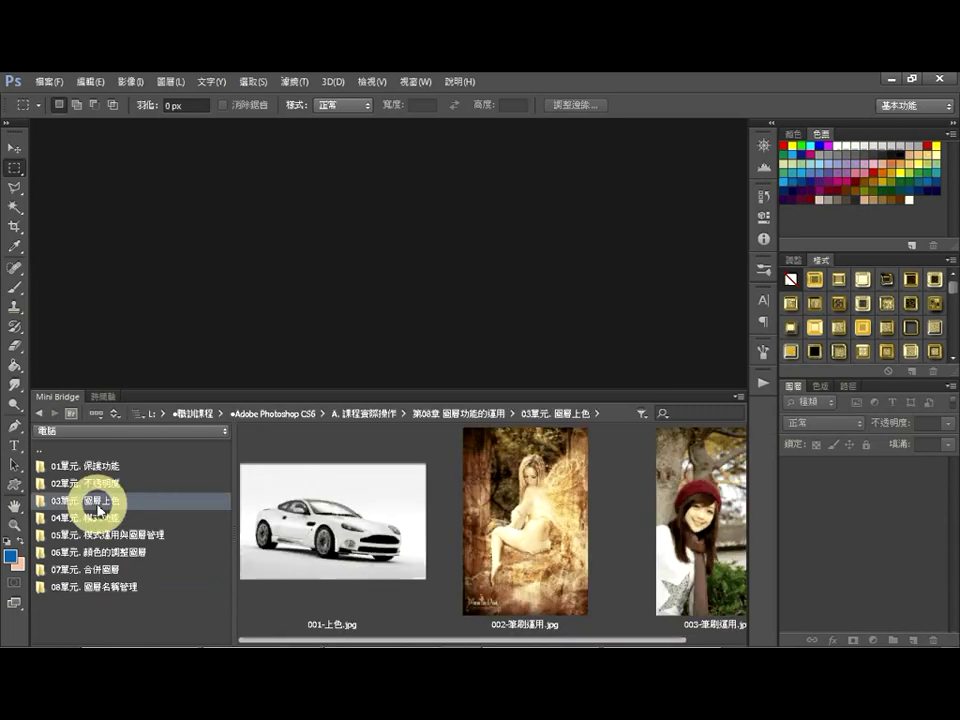
pyautogui.click(386, 537)
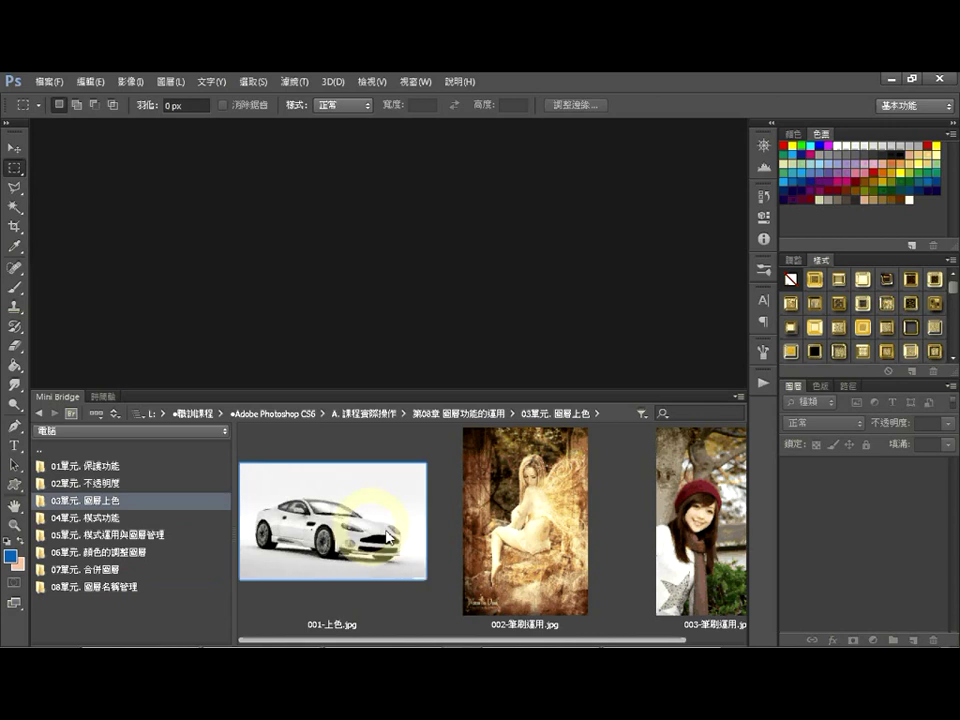
pyautogui.click(705, 527)
# Open the three images, collapse Mini Bridge, and fit each to the window, ending on 001-上色.jpg
pyautogui.moveTo(340, 520); pyautogui.dragTo(373, 281)
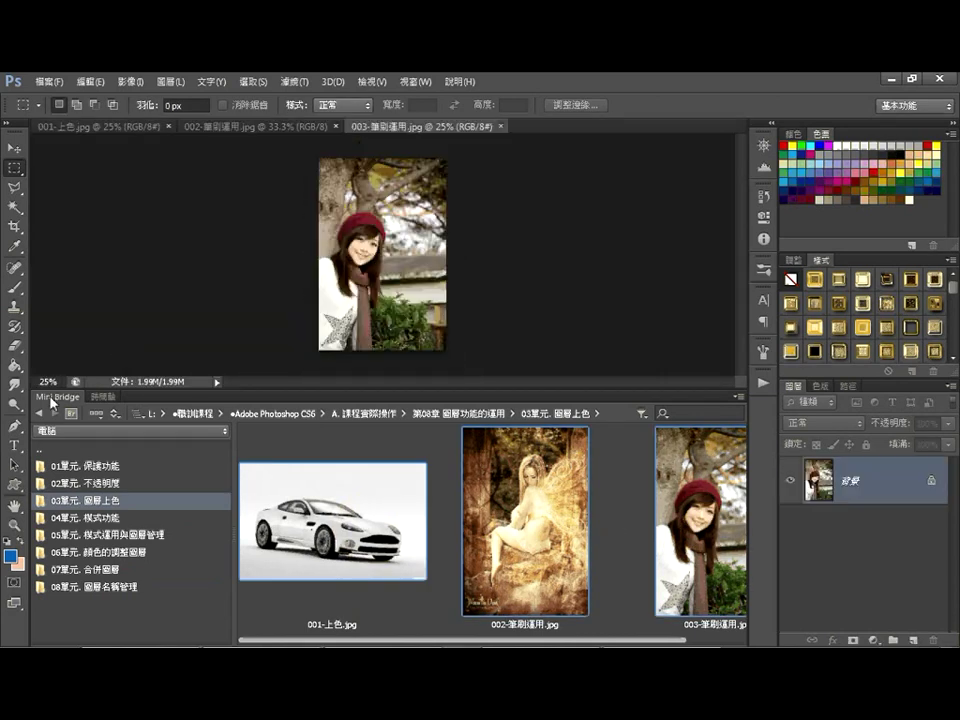
pyautogui.doubleClick(51, 399)
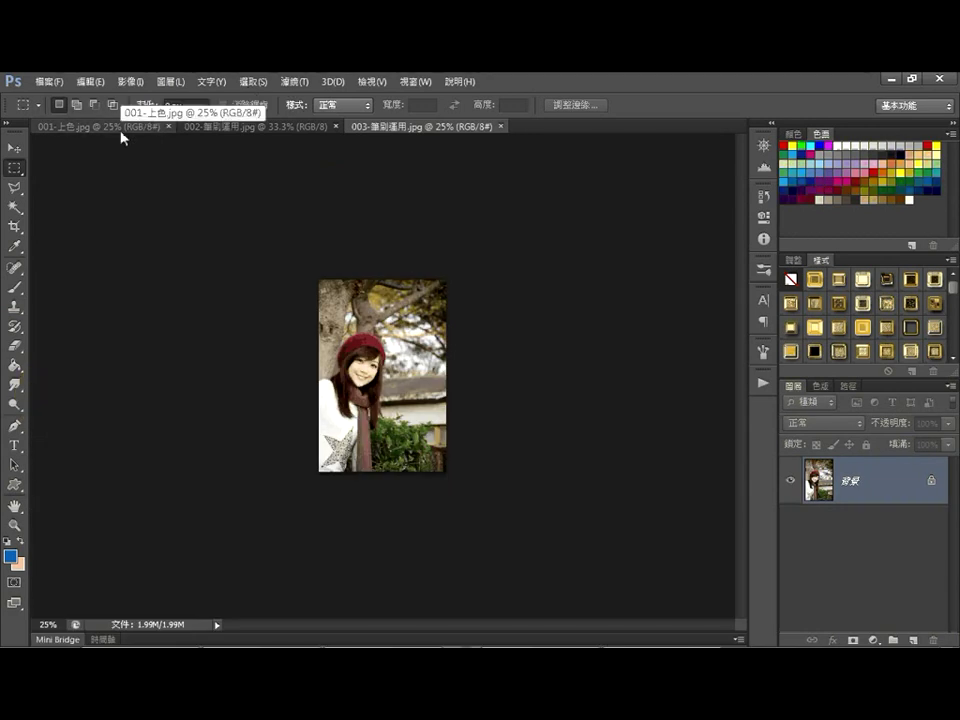
pyautogui.hotkey('ctrl', '0')
pyautogui.click(214, 128)
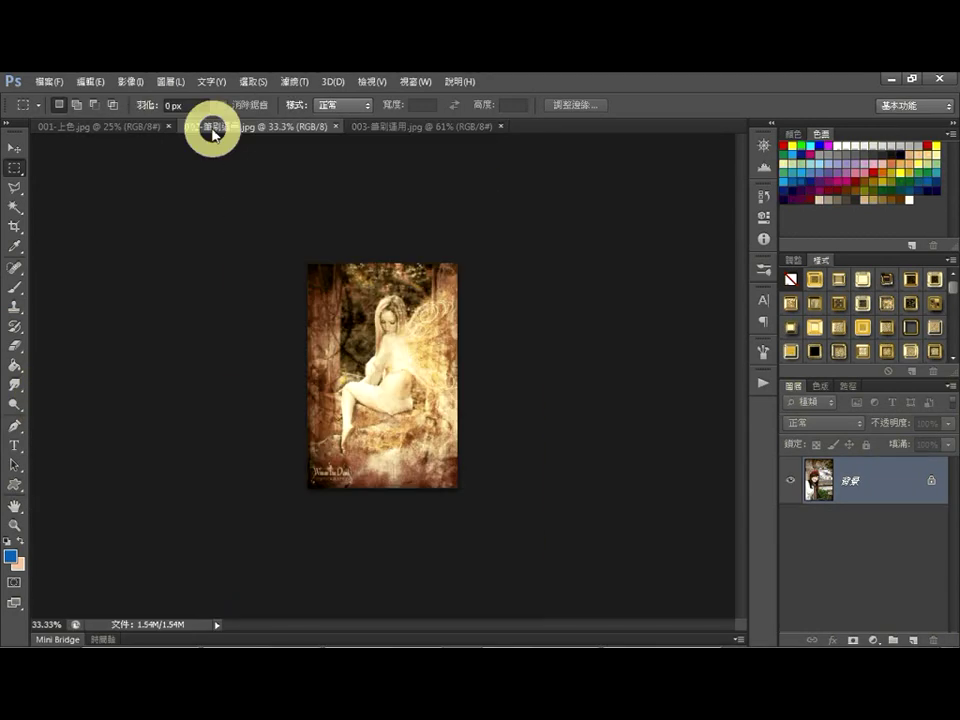
pyautogui.hotkey('ctrl', '0')
pyautogui.click(113, 128)
pyautogui.hotkey('ctrl', '0')
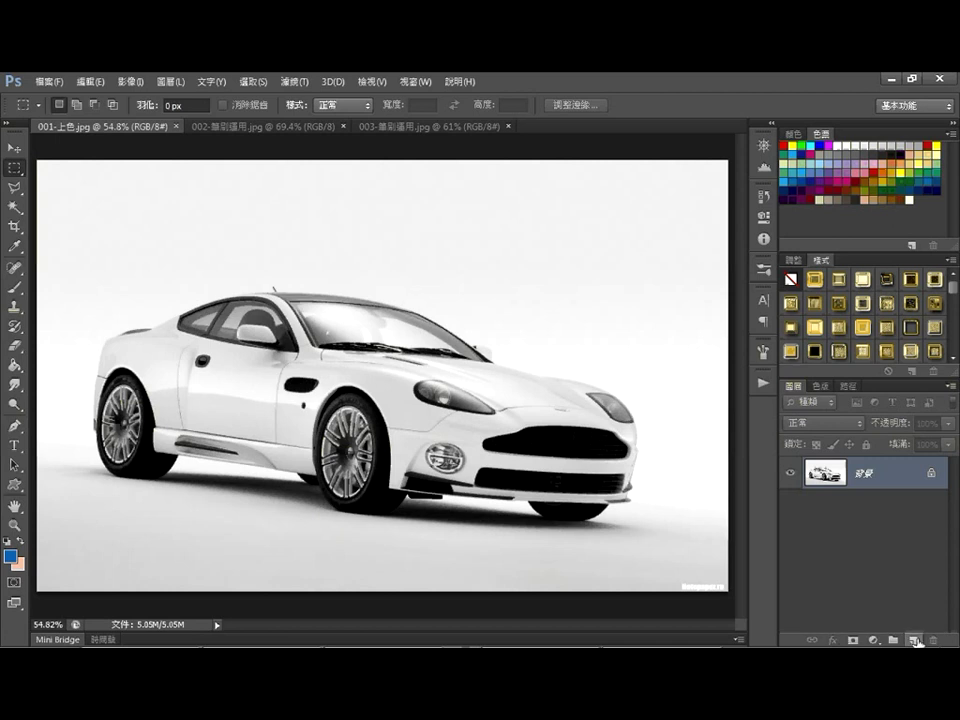
# Add an empty Layer 1 and set blue (R0 G160 B233) as the Brush colour from a floating Swatches panel
pyautogui.click(916, 640)
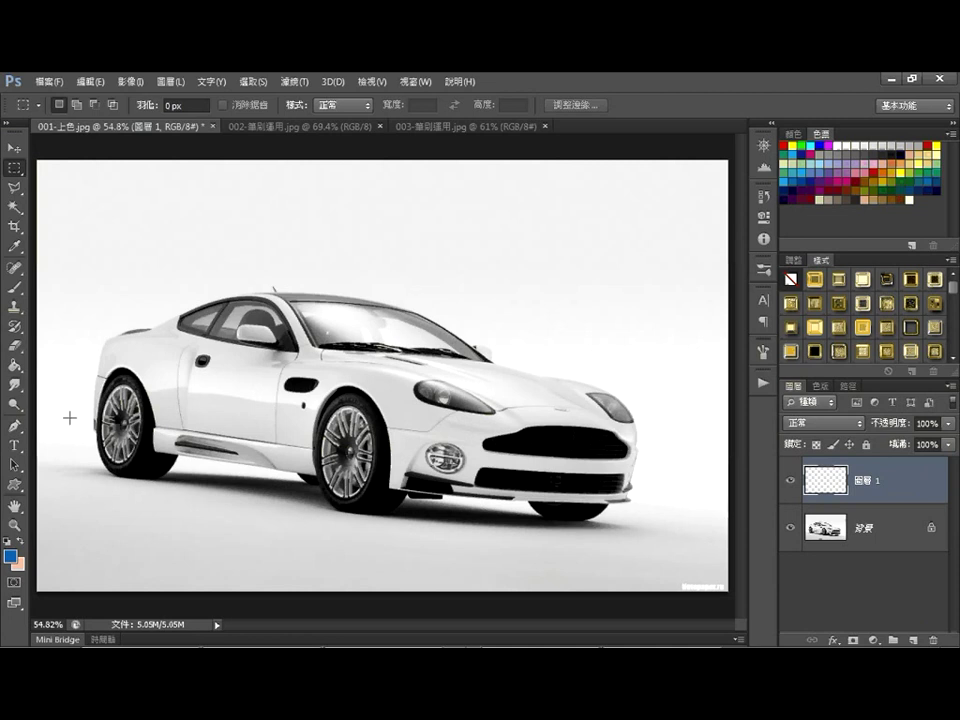
pyautogui.click(14, 290)
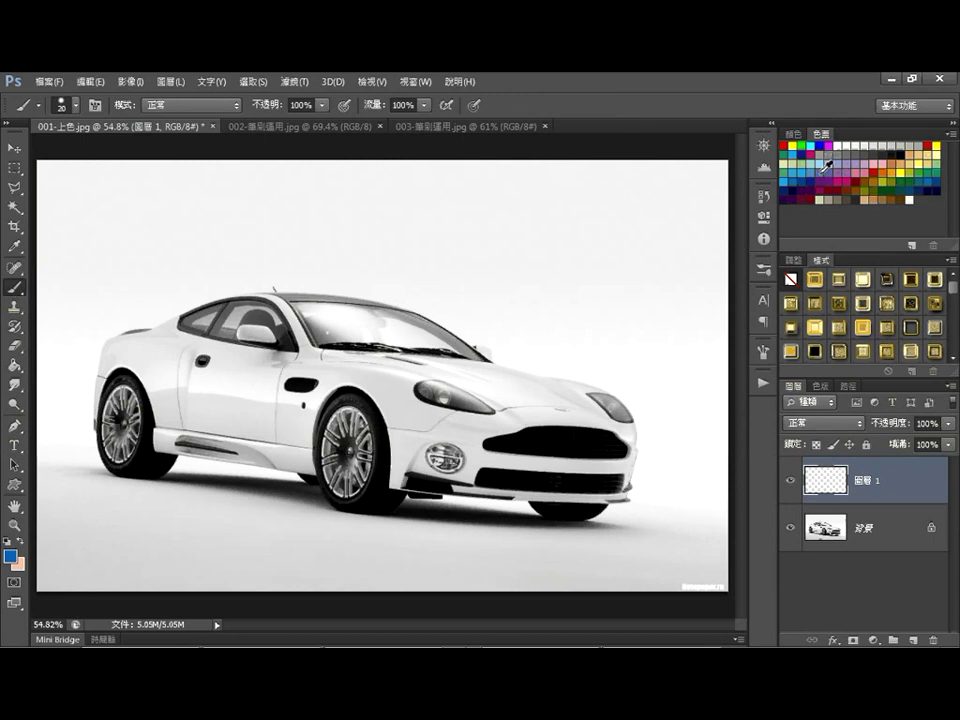
pyautogui.moveTo(820, 133)
pyautogui.mouseDown()
pyautogui.moveTo(650, 152)
pyautogui.moveTo(585, 133)
pyautogui.mouseUp()
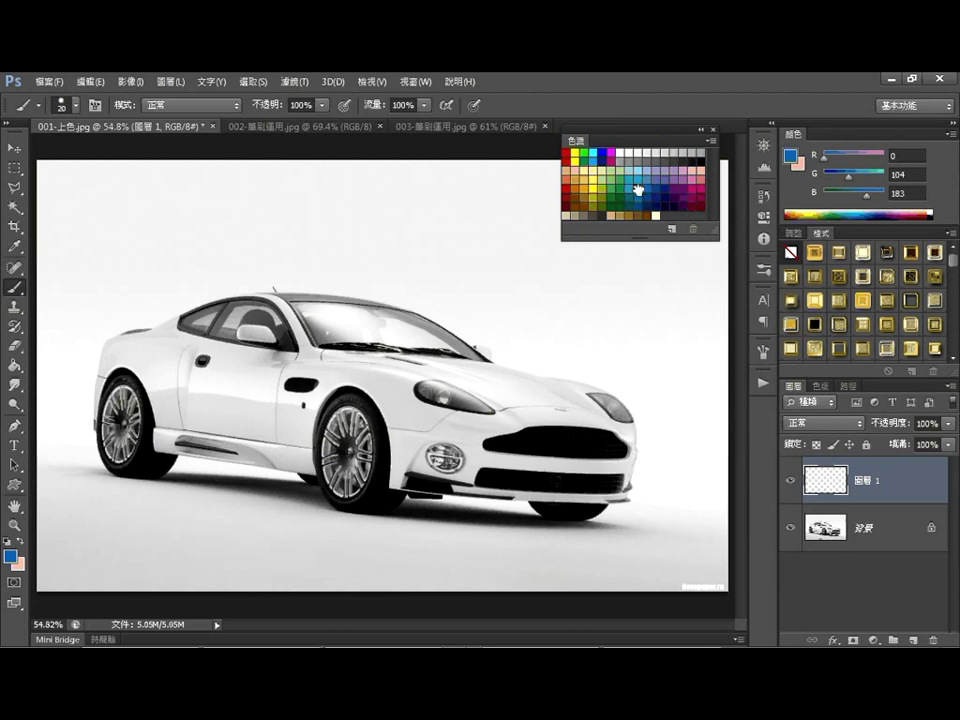
pyautogui.click(641, 187)
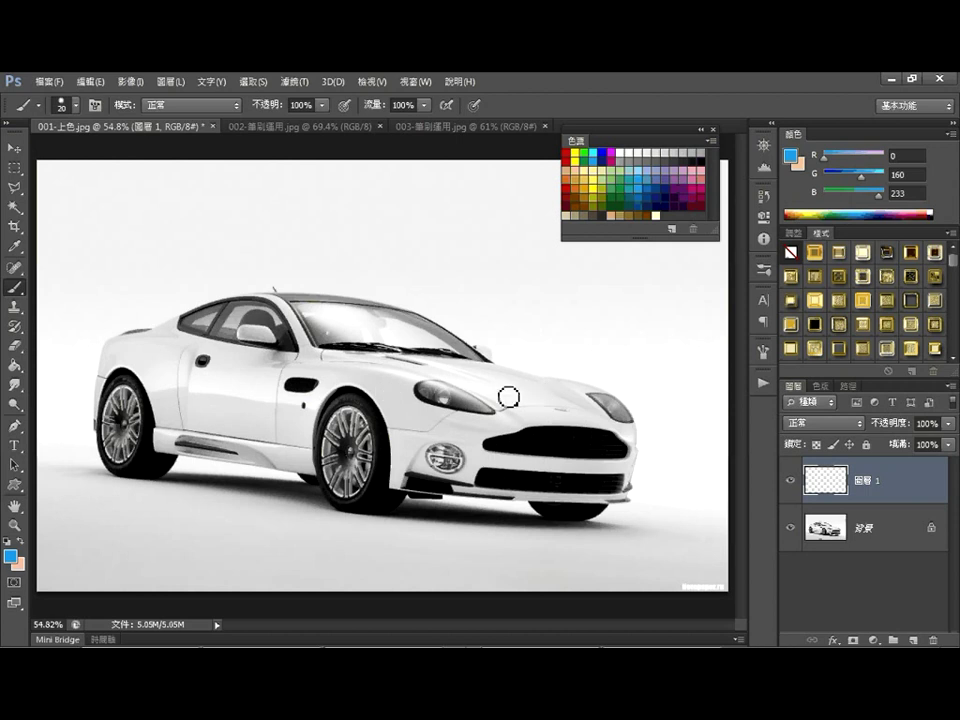
# With a 90 px hard round brush, paint solid blue over the hood and front fender
pyautogui.rightClick(344, 312)
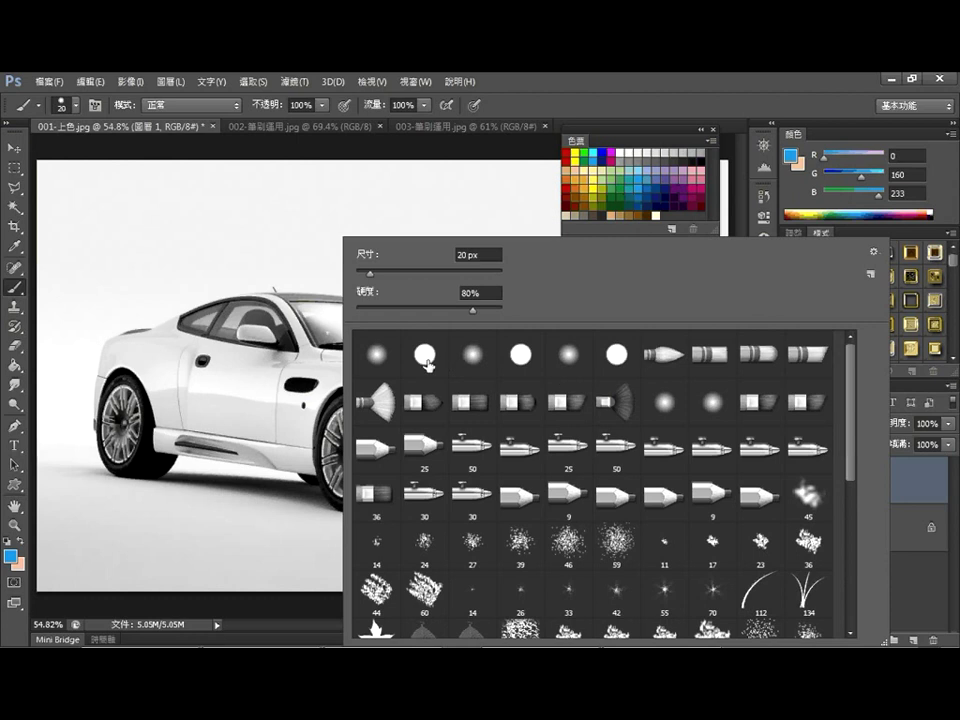
pyautogui.click(427, 366)
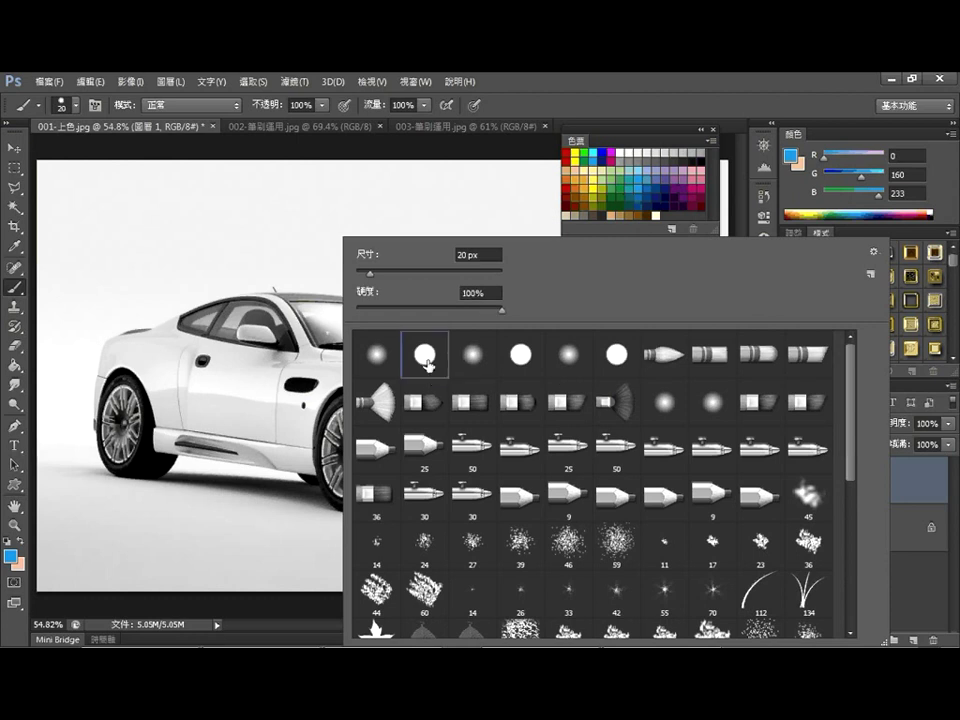
pyautogui.click(429, 361)
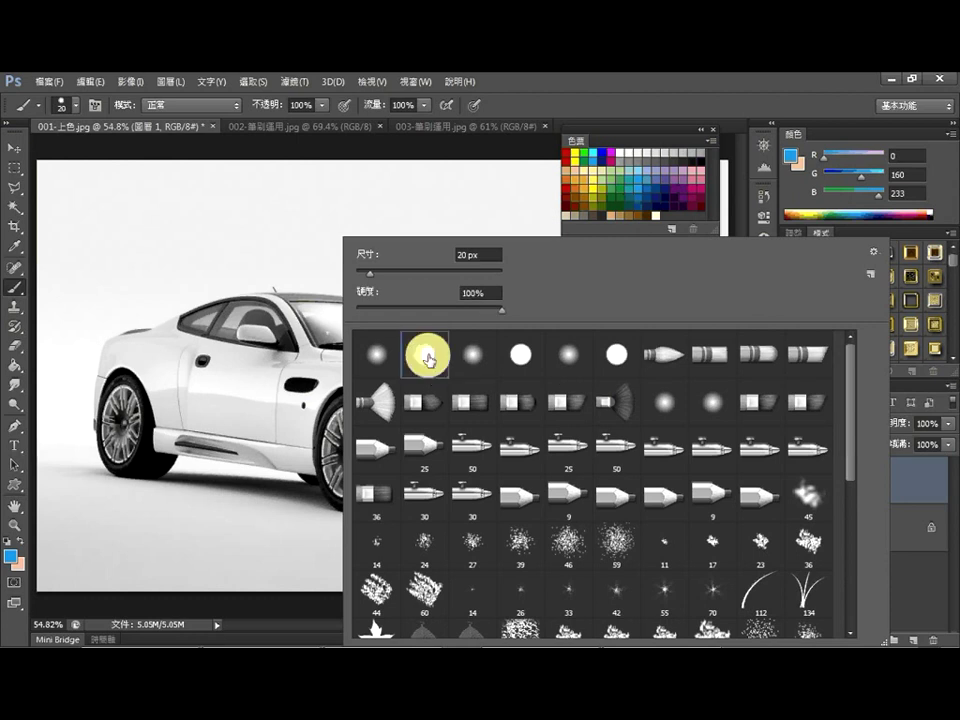
pyautogui.click(429, 361)
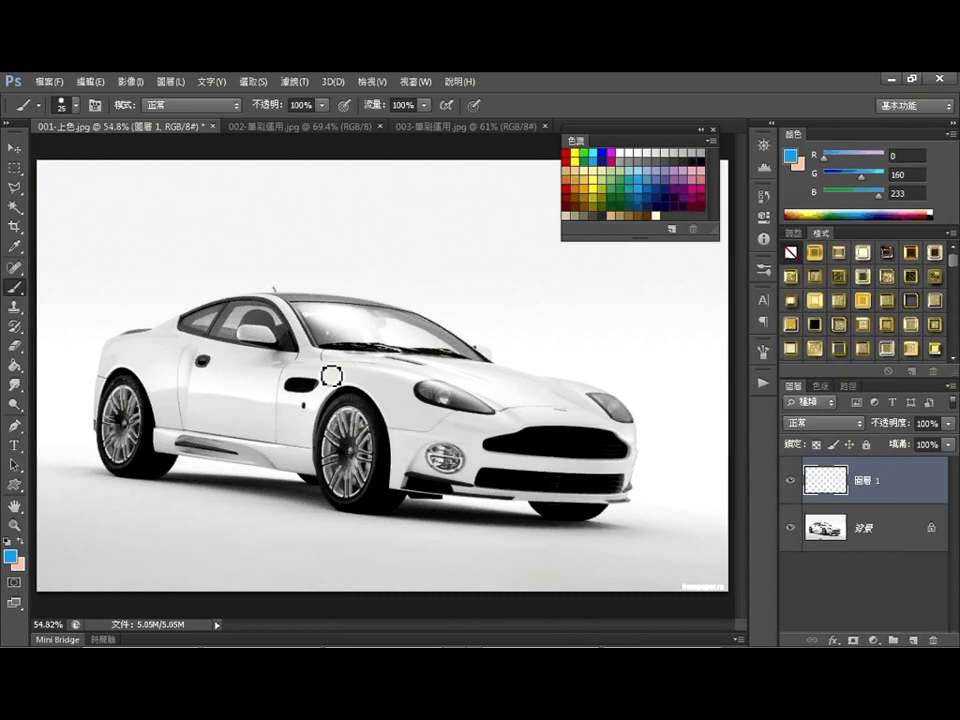
pyautogui.press(']')
pyautogui.press(']')
pyautogui.press(']')
pyautogui.click(336, 368)
pyautogui.moveTo(336, 368)
pyautogui.mouseDown()
pyautogui.moveTo(557, 396)
pyautogui.moveTo(412, 412)
pyautogui.moveTo(386, 407)
pyautogui.moveTo(587, 403)
pyautogui.moveTo(368, 368)
pyautogui.moveTo(296, 379)
pyautogui.moveTo(386, 418)
pyautogui.moveTo(551, 446)
pyautogui.moveTo(598, 438)
pyautogui.mouseUp()
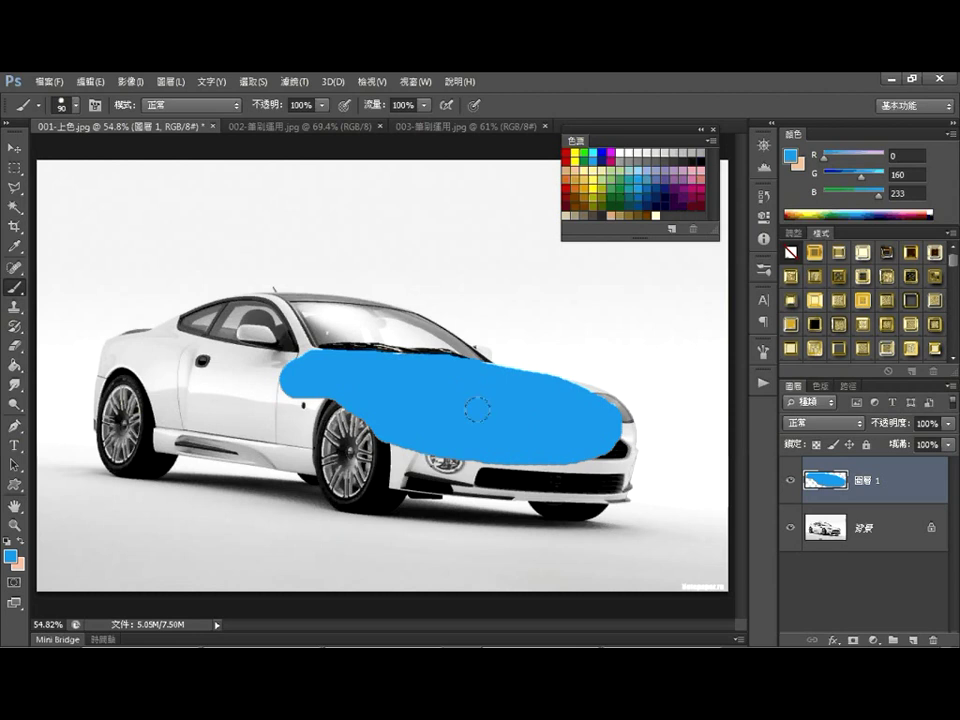
# Set Layer 1's blend mode to Multiply (色彩增值) so the grille and headlights show through the blue
pyautogui.click(861, 427)
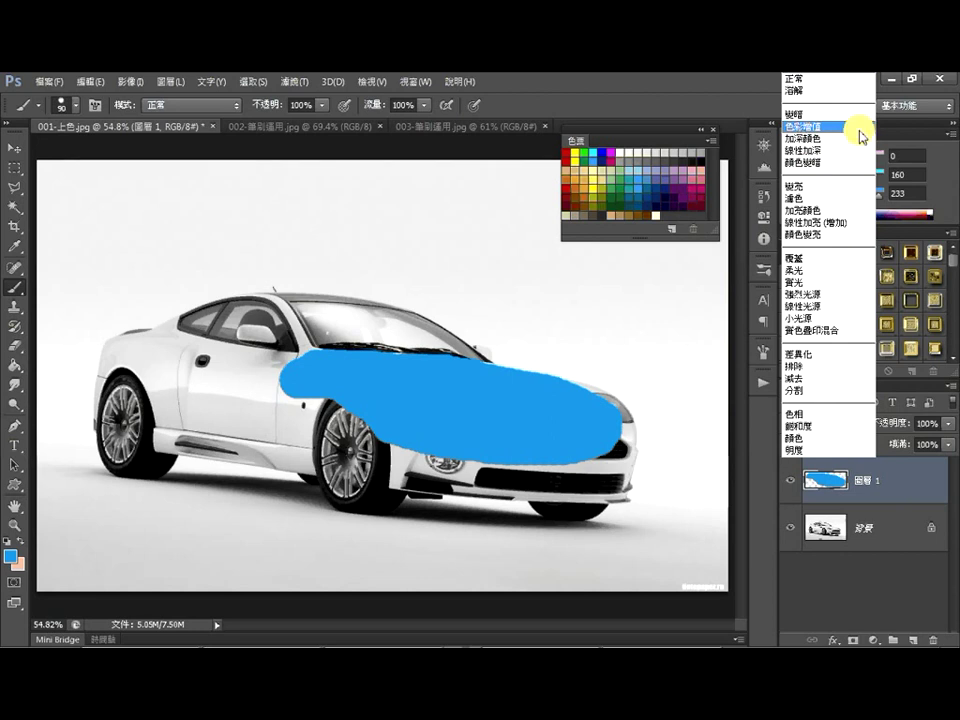
pyautogui.click(860, 133)
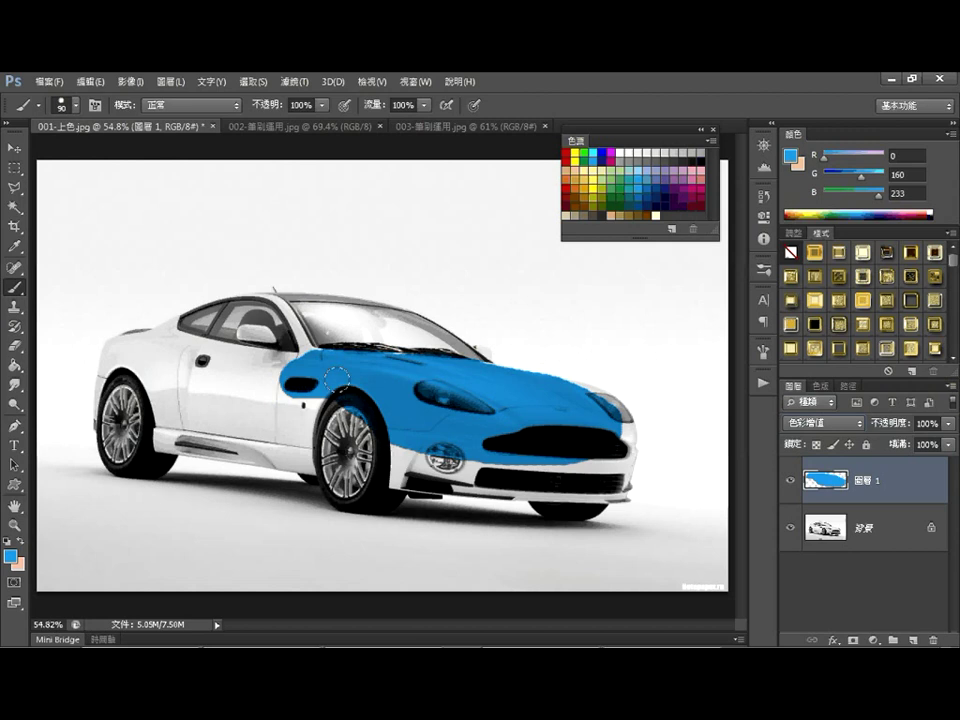
pyautogui.click(396, 360)
pyautogui.click(764, 195)
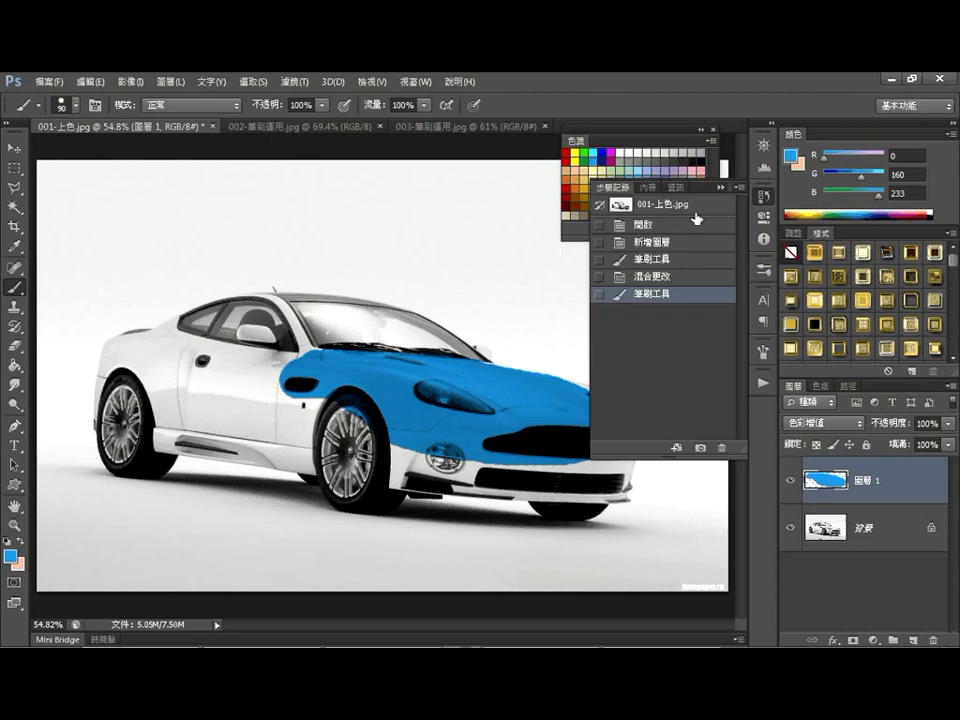
# Revert to the opening snapshot, removing the blue paint, and open the Paths Panel Options dialog
pyautogui.click(695, 212)
pyautogui.click(764, 195)
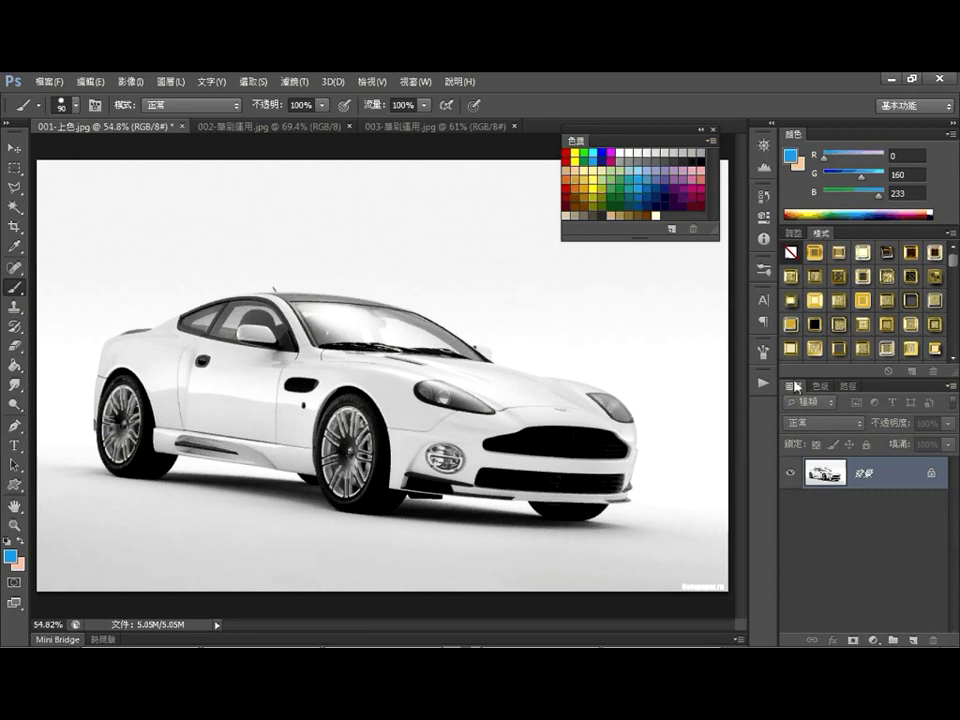
pyautogui.click(848, 388)
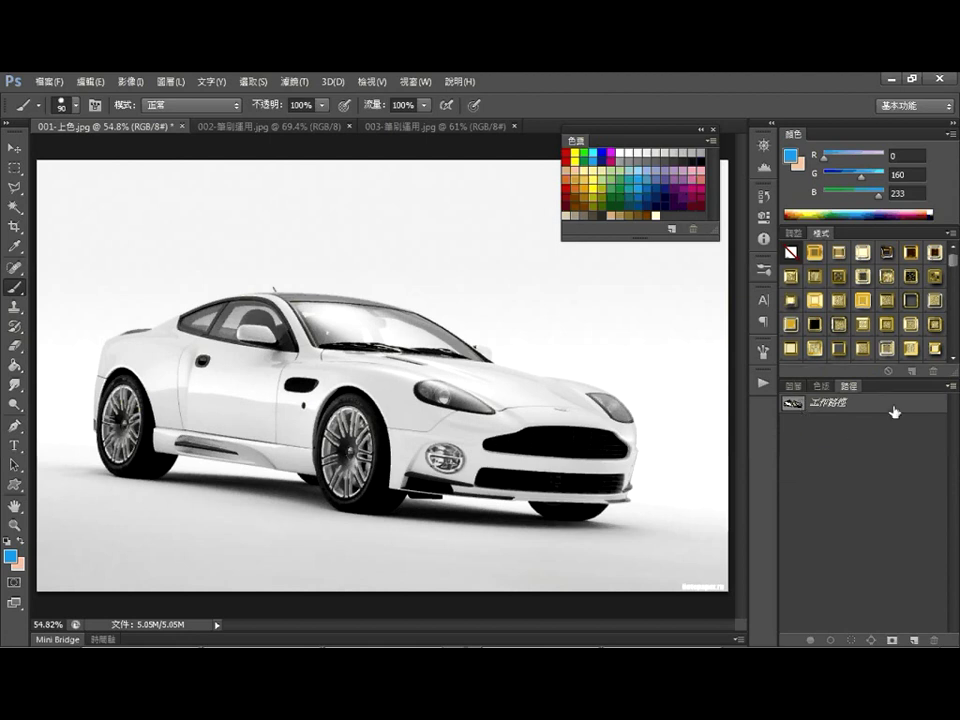
pyautogui.click(951, 386)
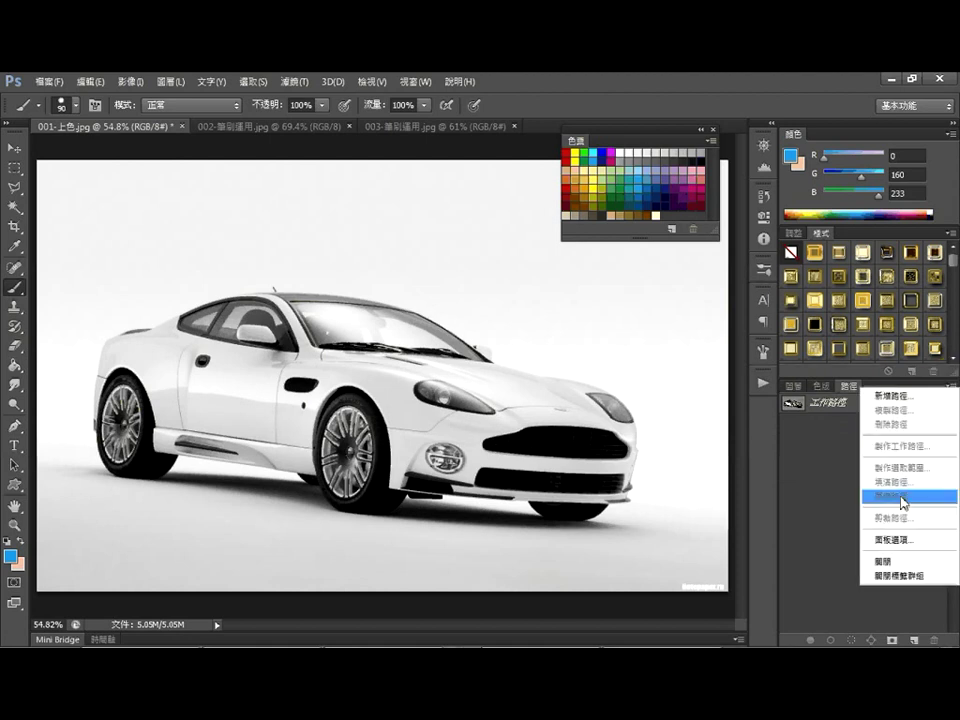
pyautogui.click(902, 541)
# Set the largest path thumbnail size and load the car's work path as a selection
pyautogui.click(409, 350)
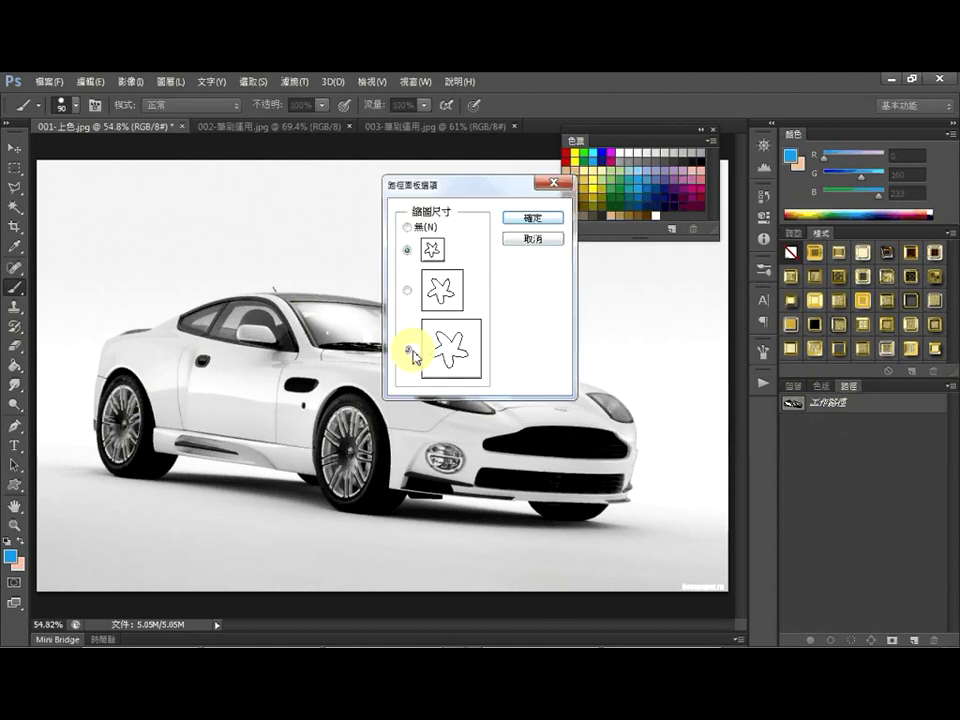
pyautogui.click(524, 219)
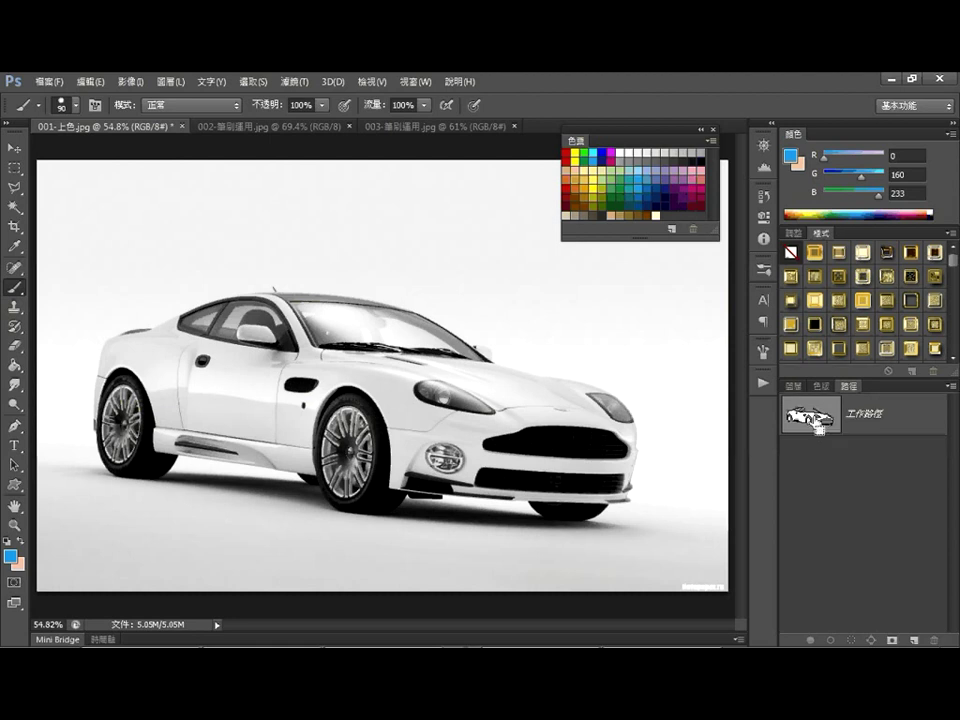
pyautogui.keyDown('ctrl'); pyautogui.click(818, 426); pyautogui.keyUp('ctrl')
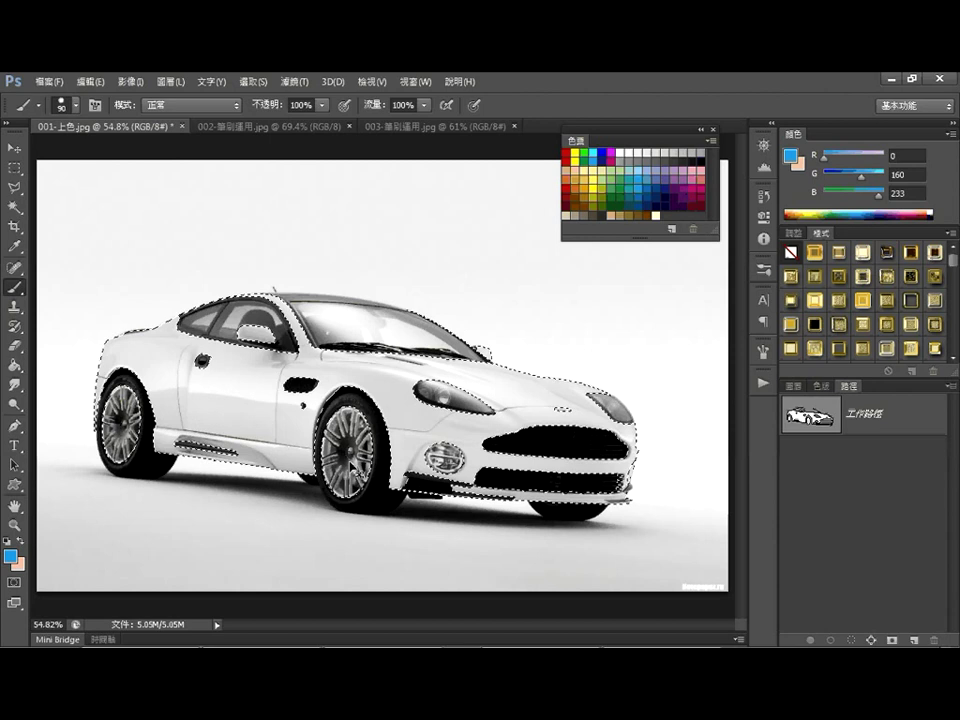
pyautogui.click(794, 386)
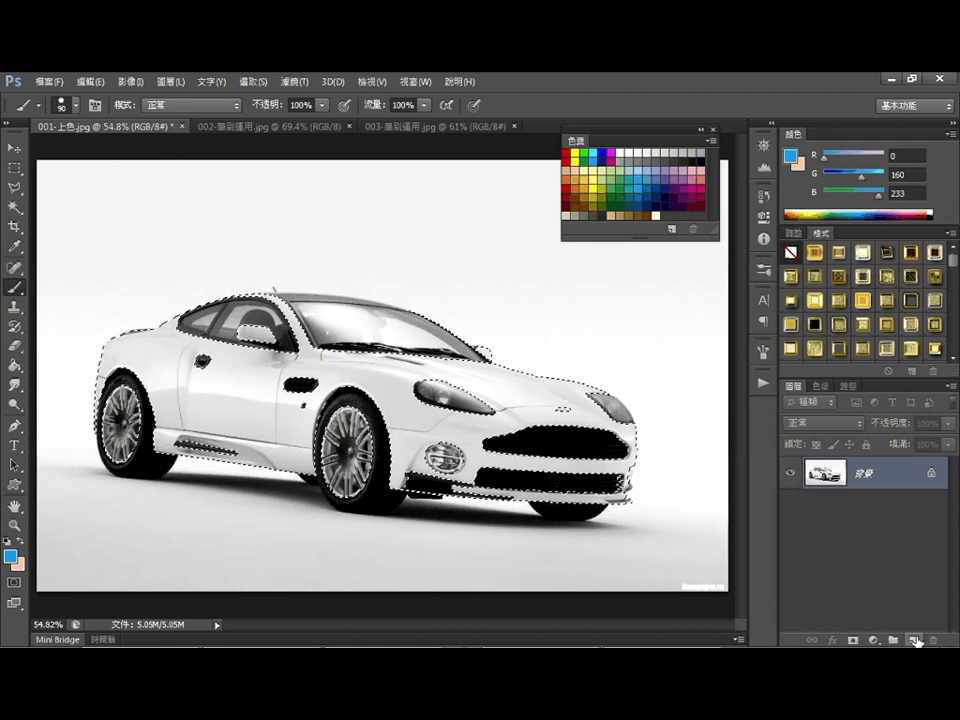
# On a new Layer 1, fill the car-body selection with the blue foreground colour
pyautogui.click(916, 640)
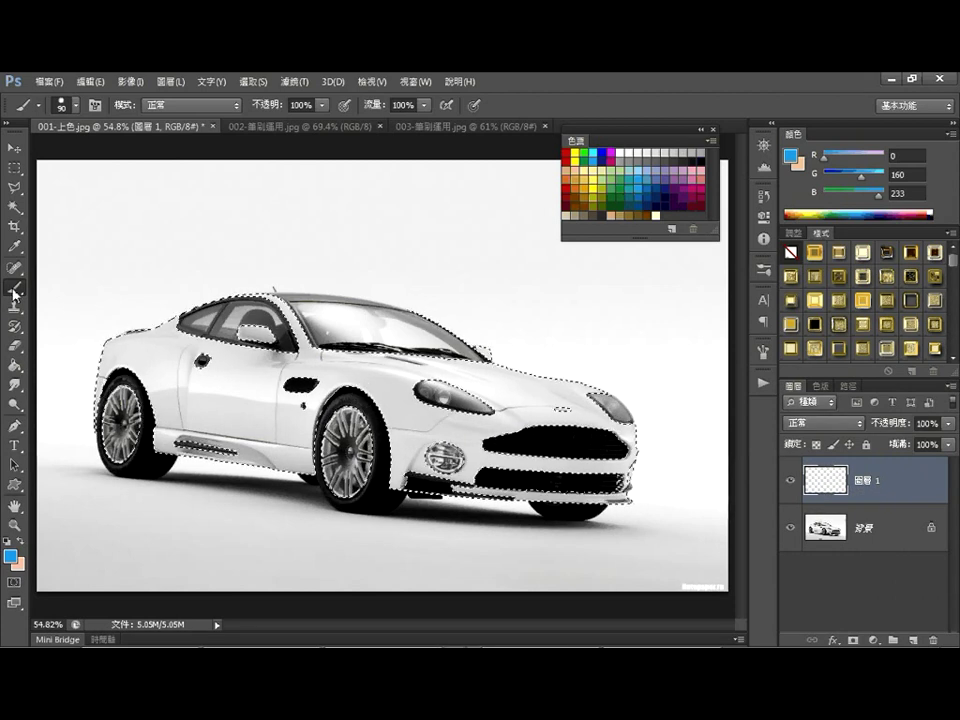
pyautogui.click(87, 82)
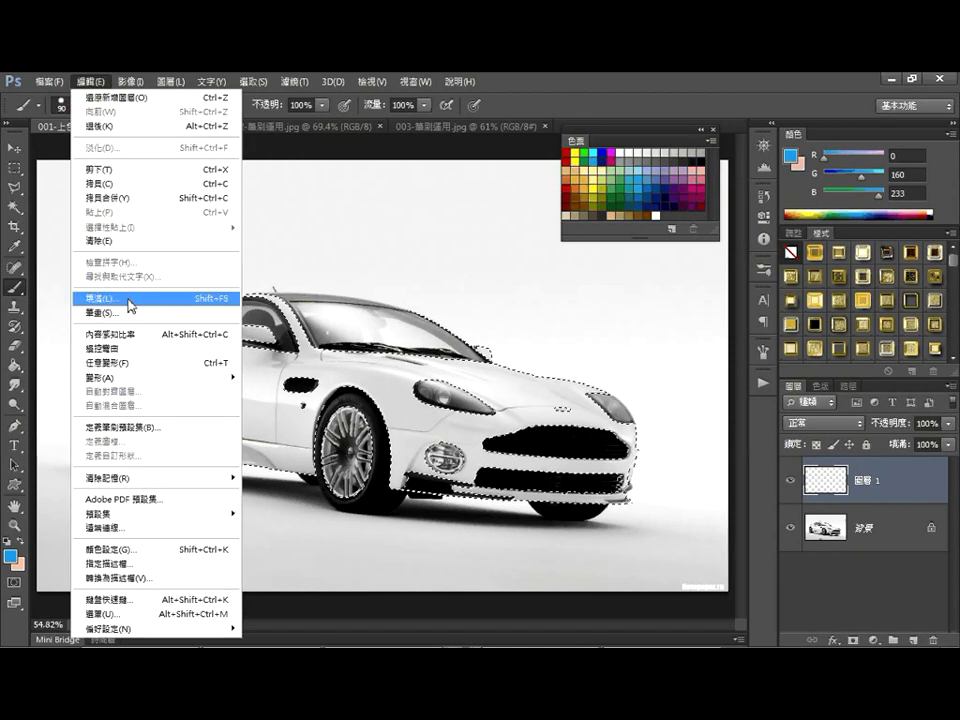
pyautogui.click(129, 302)
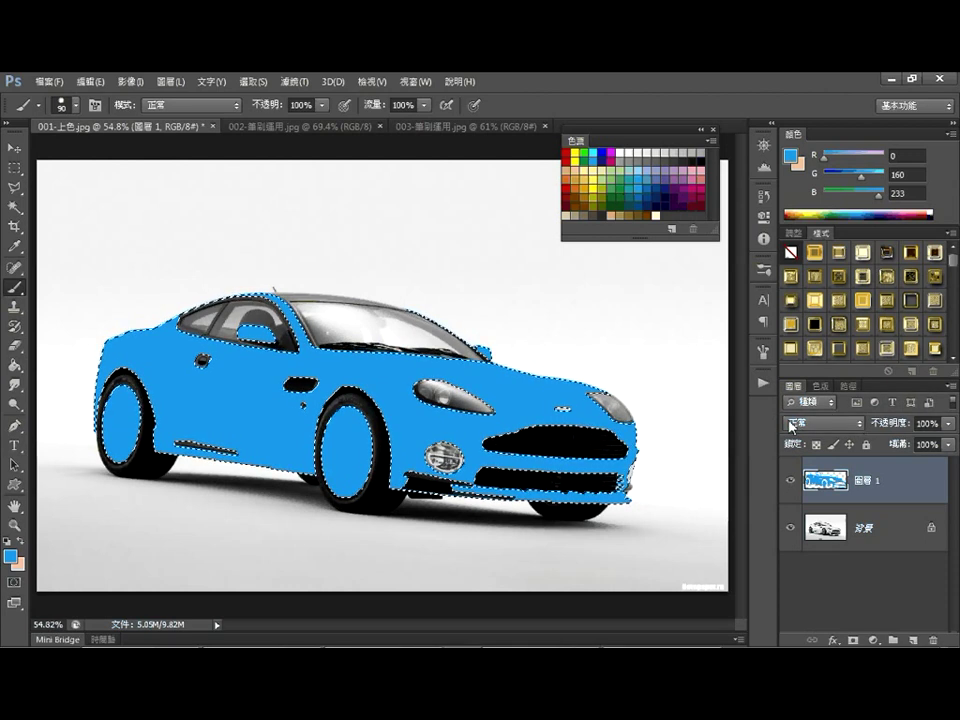
pyautogui.click(860, 426)
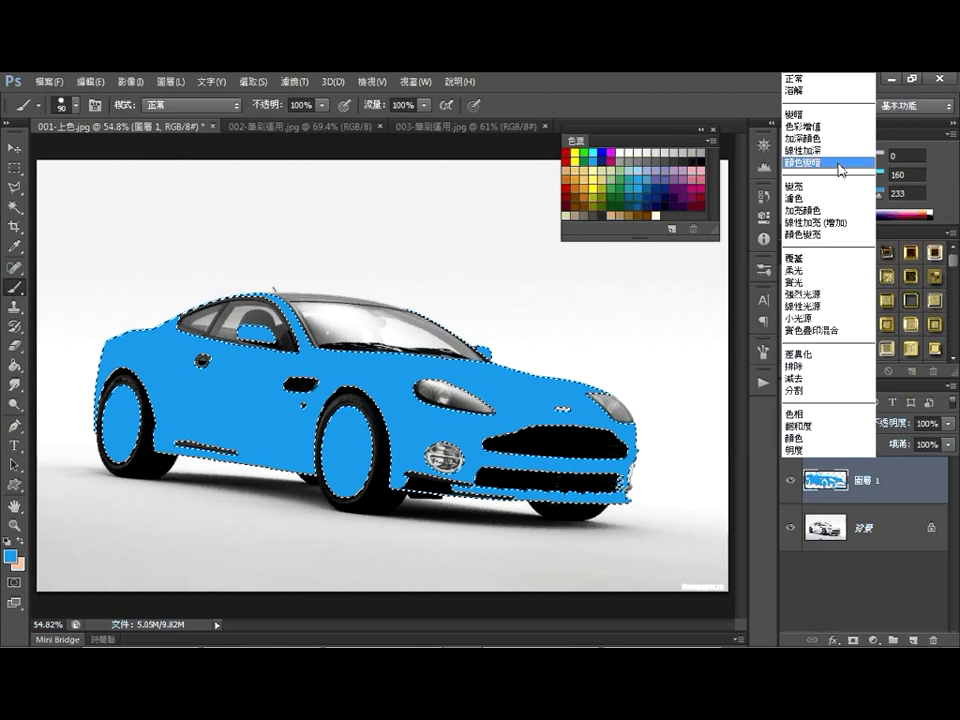
# Set the blue layer to Multiply, deselect, and lock its transparent pixels
pyautogui.click(834, 128)
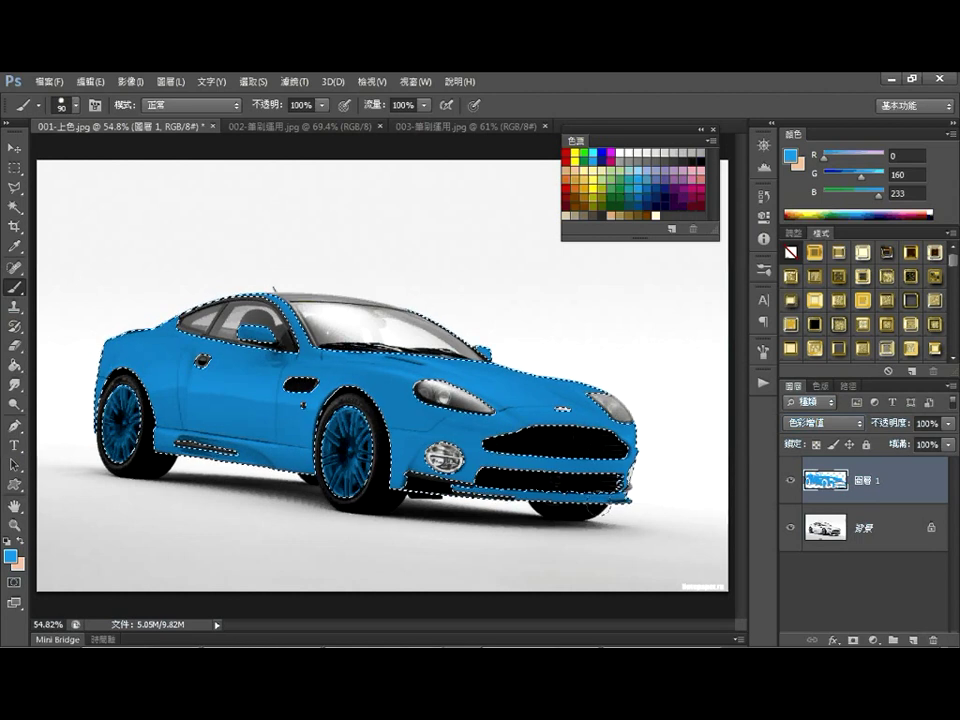
pyautogui.click(253, 82)
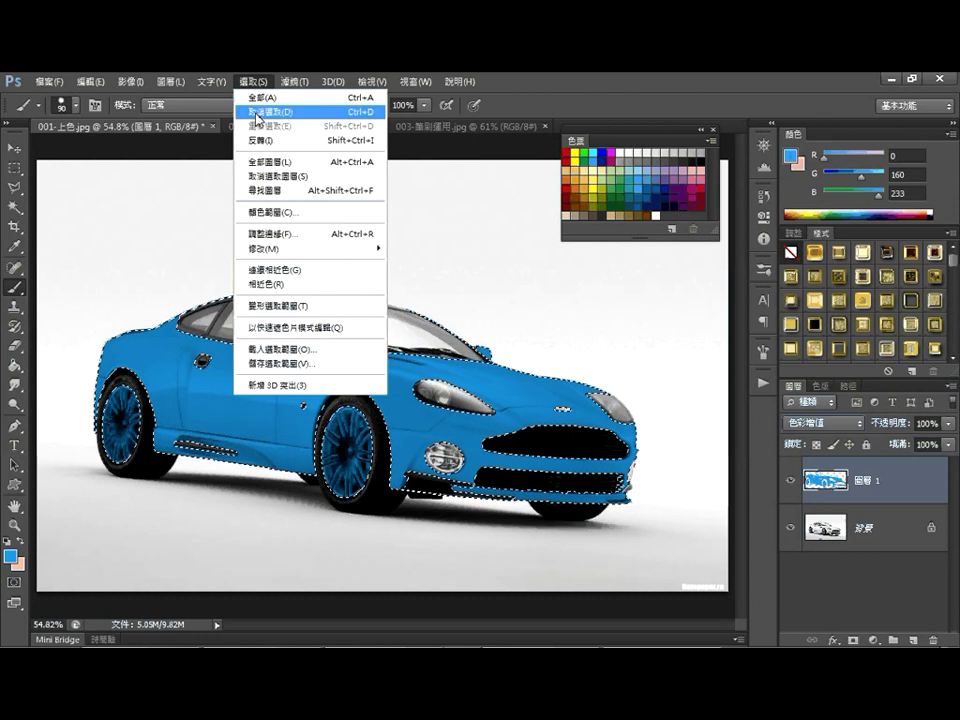
pyautogui.click(258, 112)
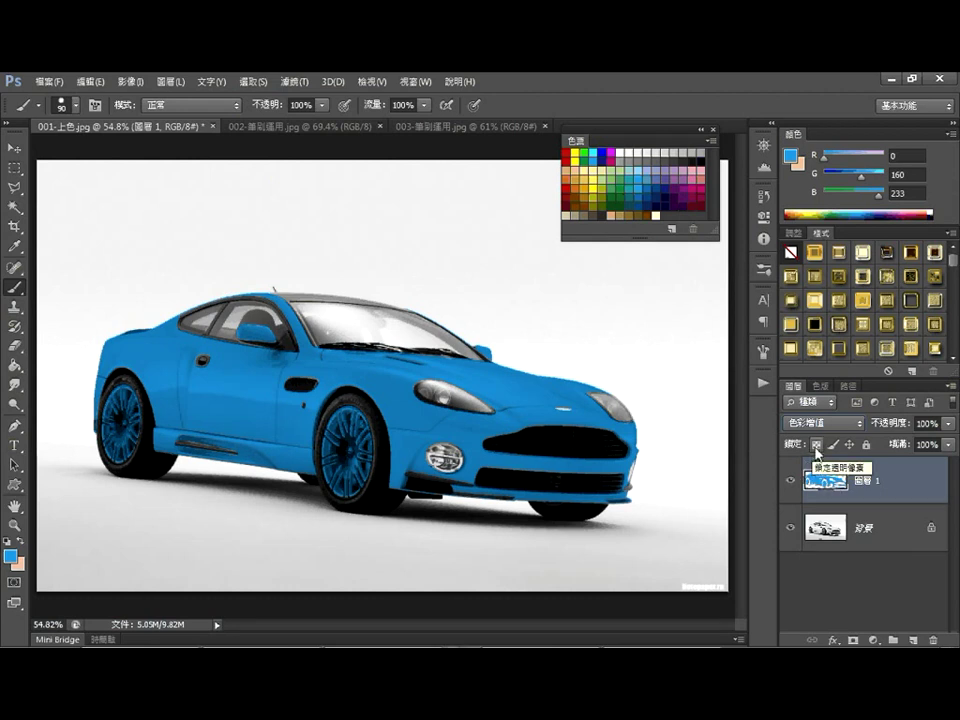
pyautogui.click(817, 447)
# Paint the front wheel rim with an orange (R243 G152 B0) swatch, leaving the tyre dark
pyautogui.click(583, 189)
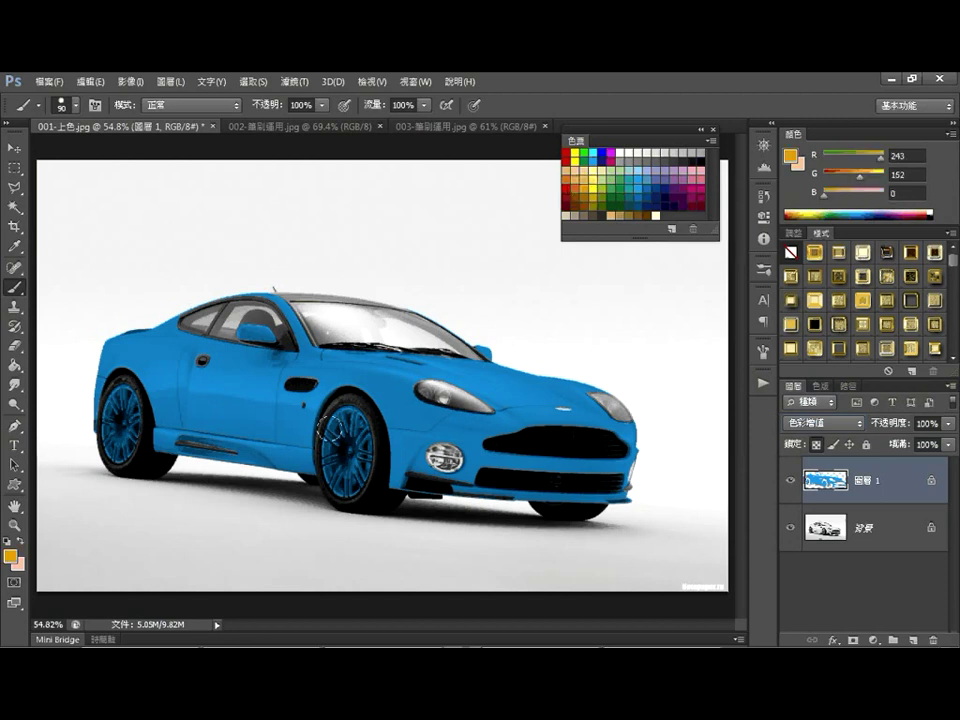
pyautogui.moveTo(333, 430)
pyautogui.mouseDown()
pyautogui.moveTo(344, 433)
pyautogui.moveTo(356, 485)
pyautogui.moveTo(360, 456)
pyautogui.moveTo(345, 482)
pyautogui.moveTo(369, 534)
pyautogui.mouseUp()
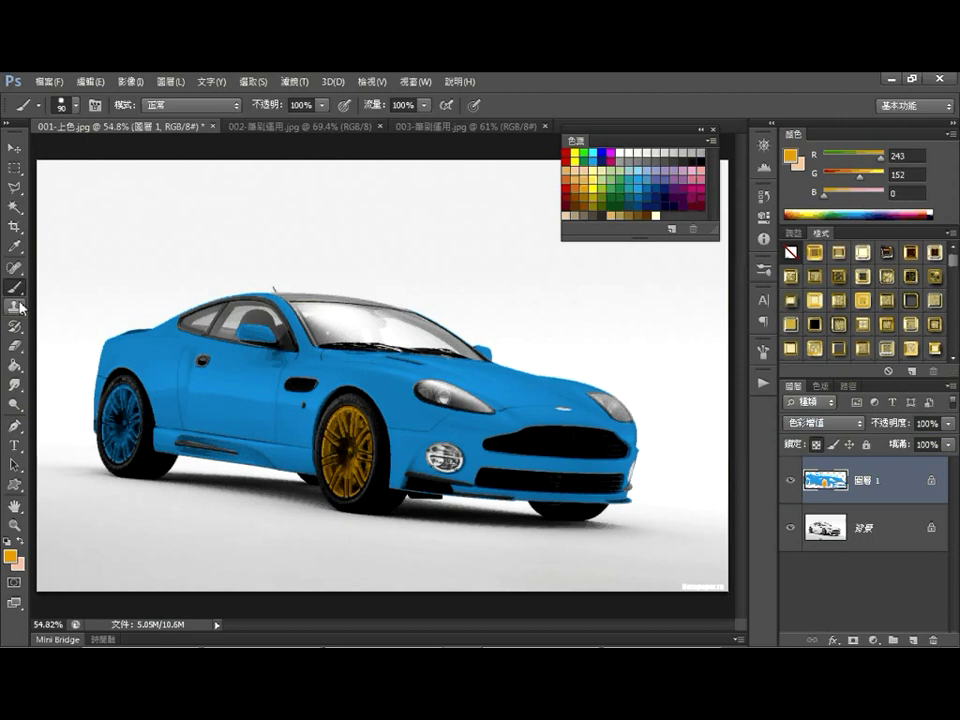
# Switch from the Paint Bucket flyout to the Gradient Tool
pyautogui.click(17, 372)
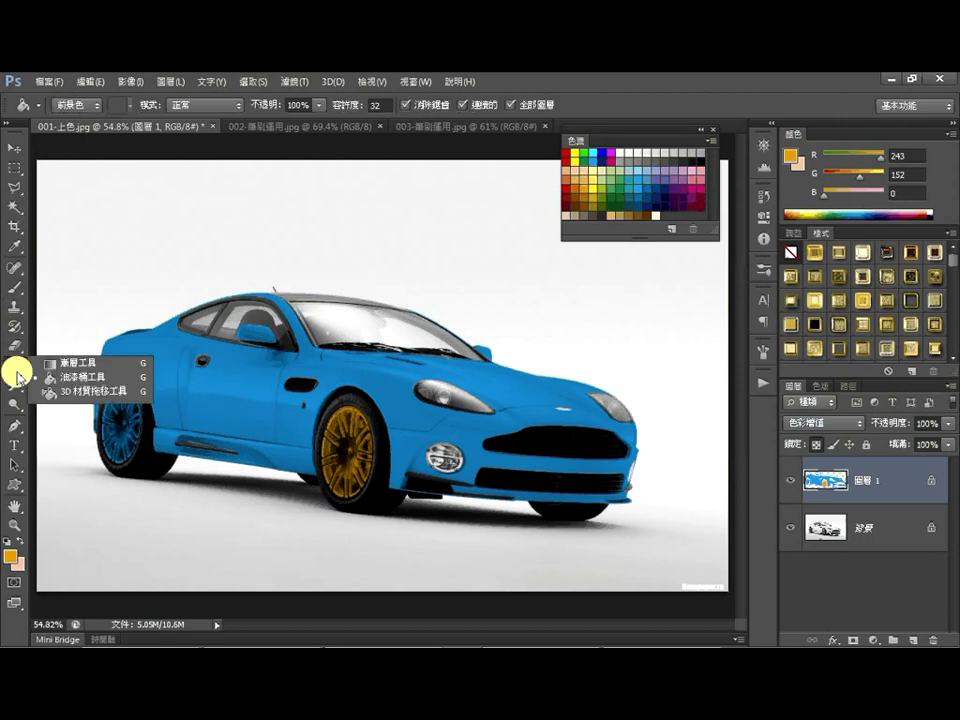
pyautogui.moveTo(17, 372); pyautogui.dragTo(88, 374)
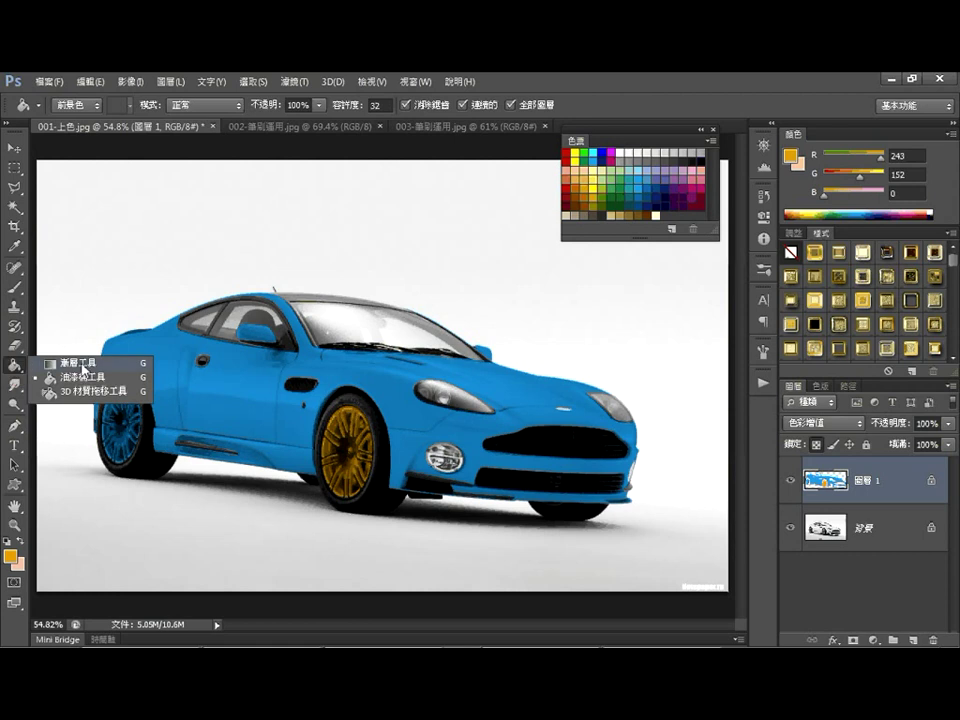
pyautogui.click(84, 364)
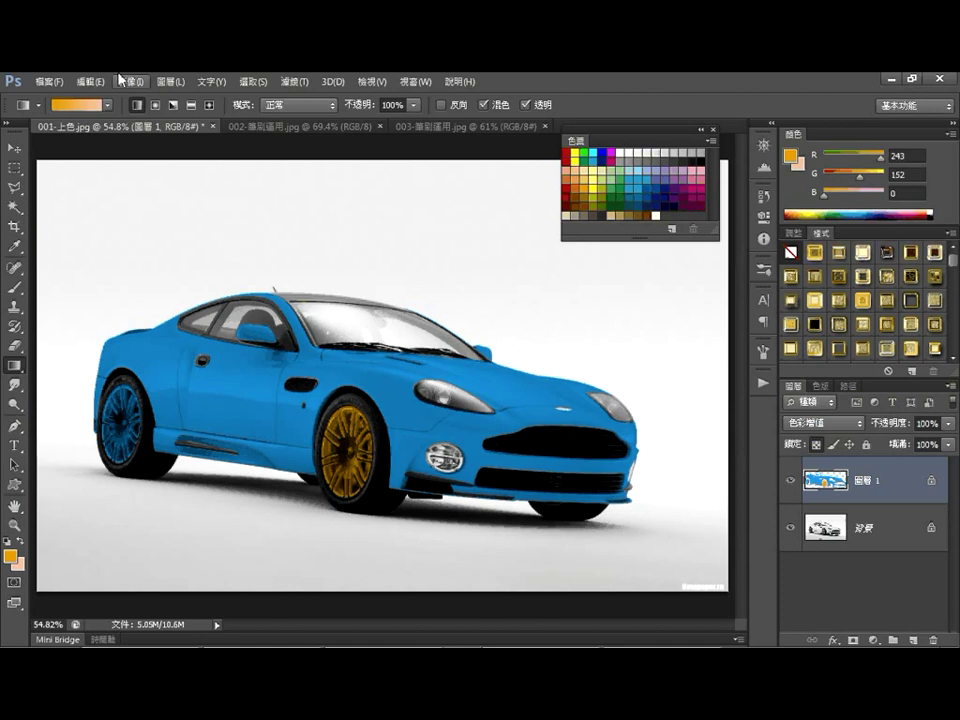
# In the enlarged gradient picker, pick the pastel blue-to-pink preset
pyautogui.click(107, 105)
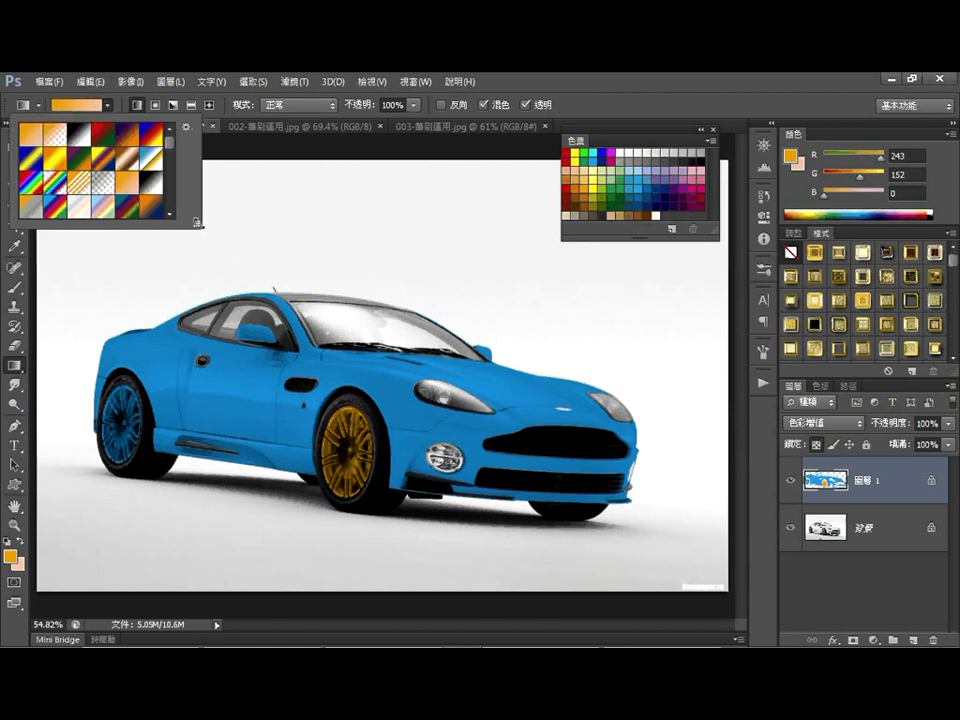
pyautogui.moveTo(197, 222); pyautogui.dragTo(275, 383)
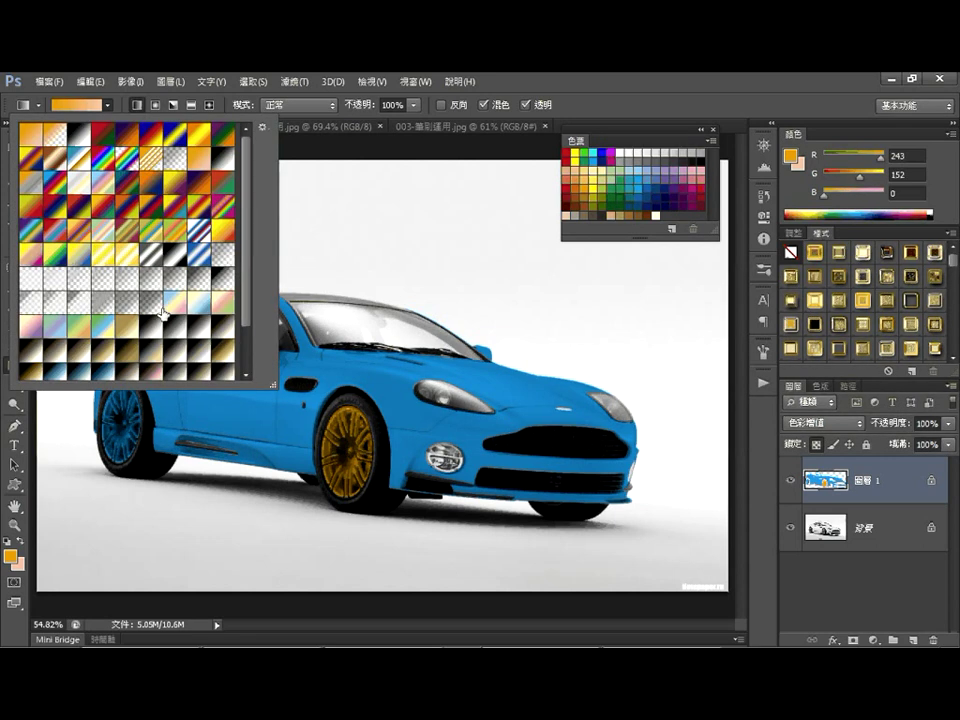
pyautogui.click(184, 313)
# Confirm the pastel preset and drag a gradient across Layer 1 from rear wheel to car front
pyautogui.doubleClick(178, 305)
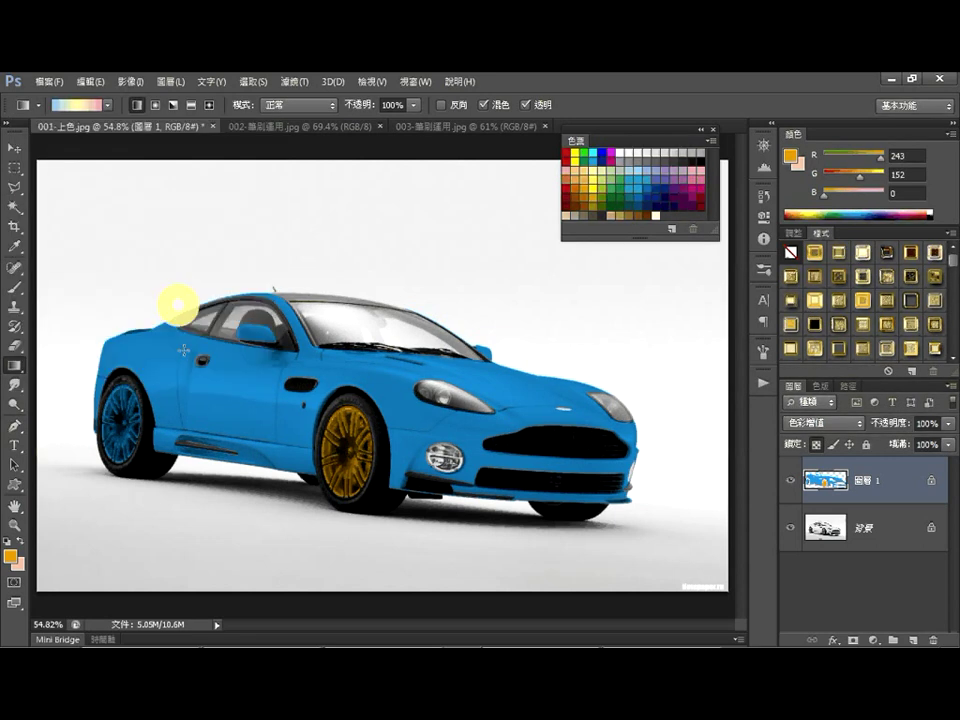
pyautogui.click(96, 436)
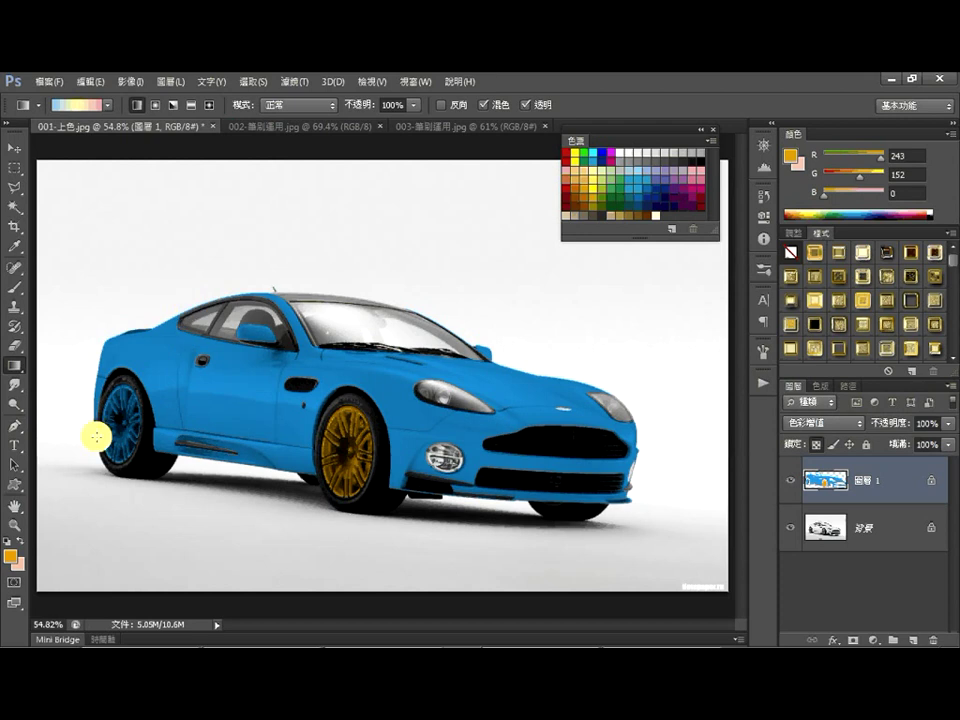
pyautogui.moveTo(96, 436); pyautogui.dragTo(633, 430)
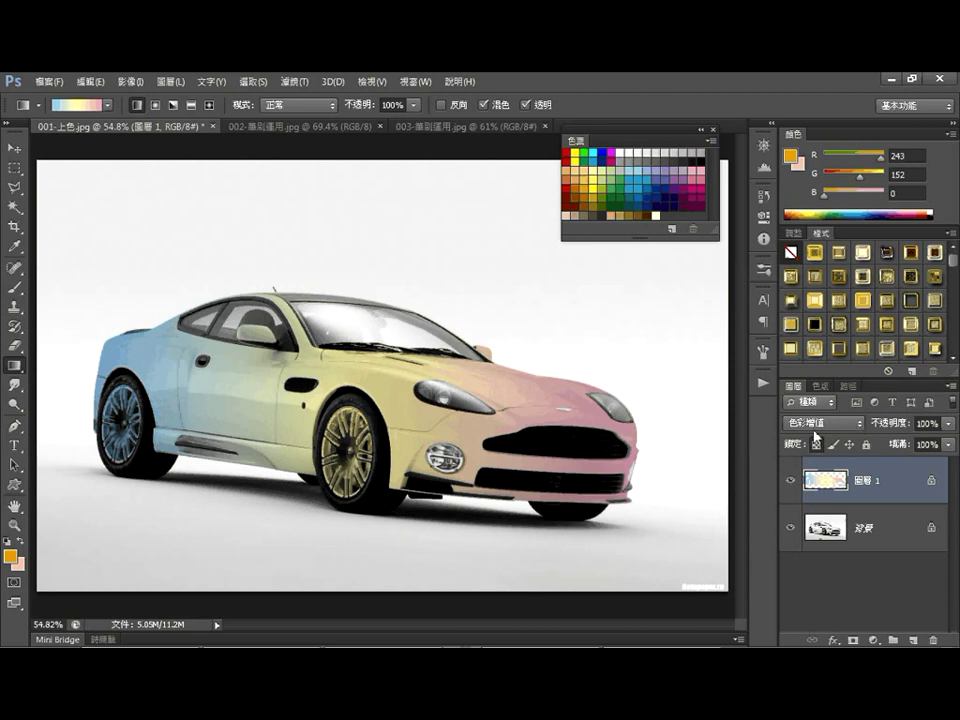
# Set Layer 1 to Color Burn, then scroll through other blend modes to preview them
pyautogui.click(858, 427)
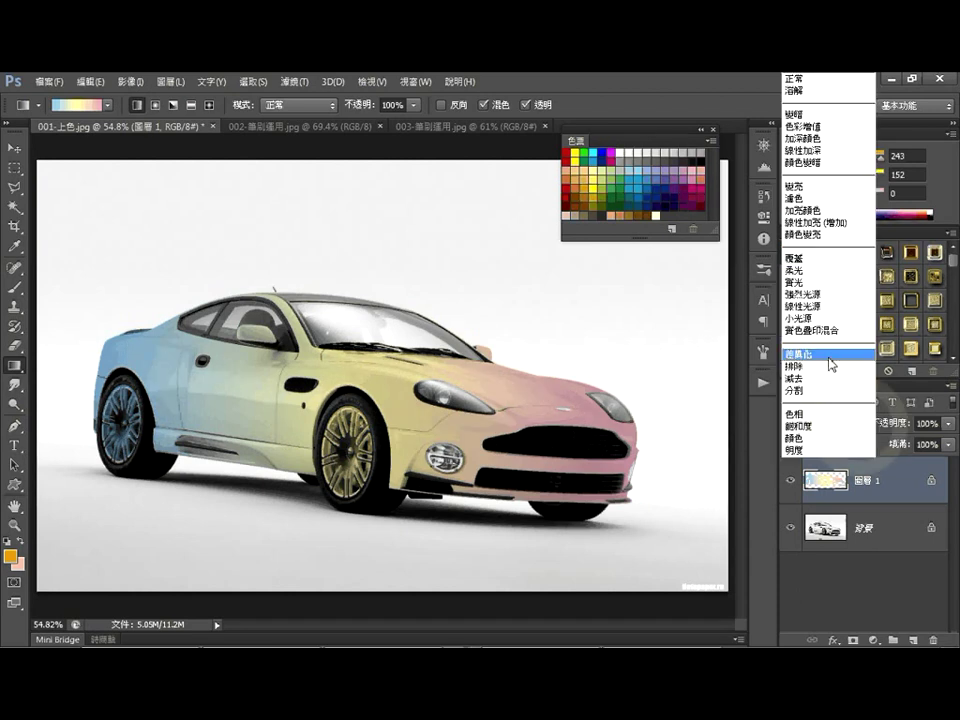
pyautogui.click(816, 140)
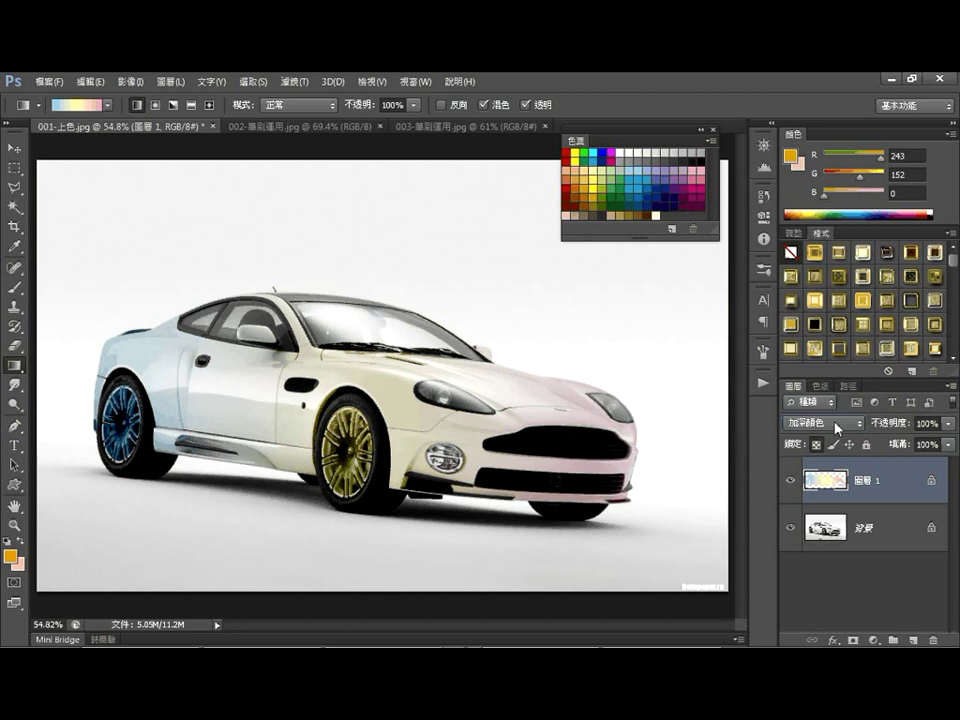
pyautogui.scroll(-1, 836, 425)
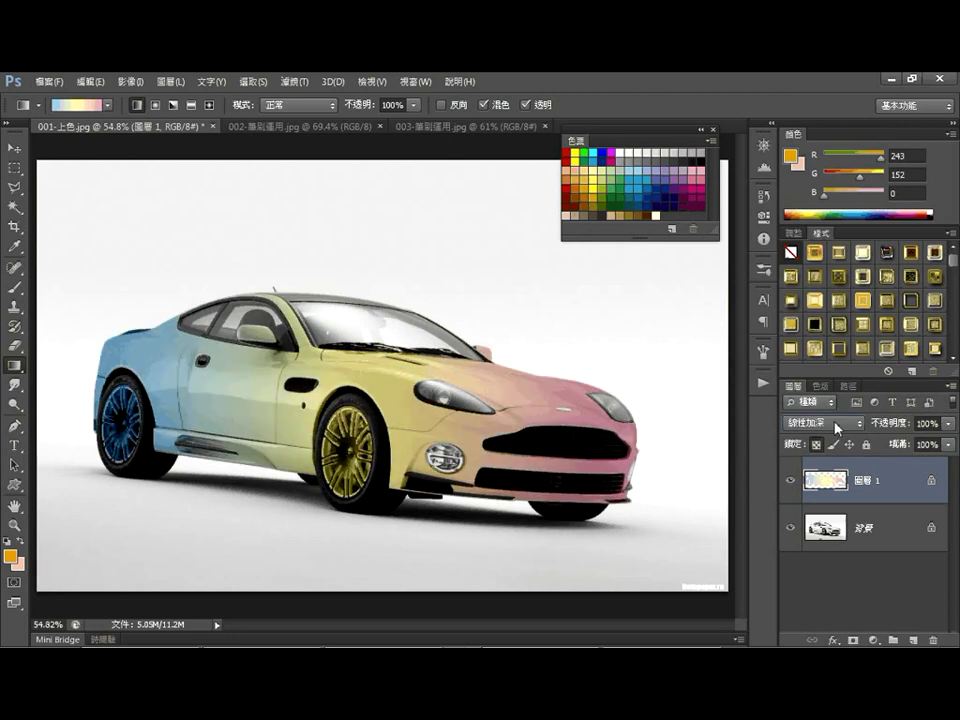
pyautogui.scroll(-1, 836, 425)
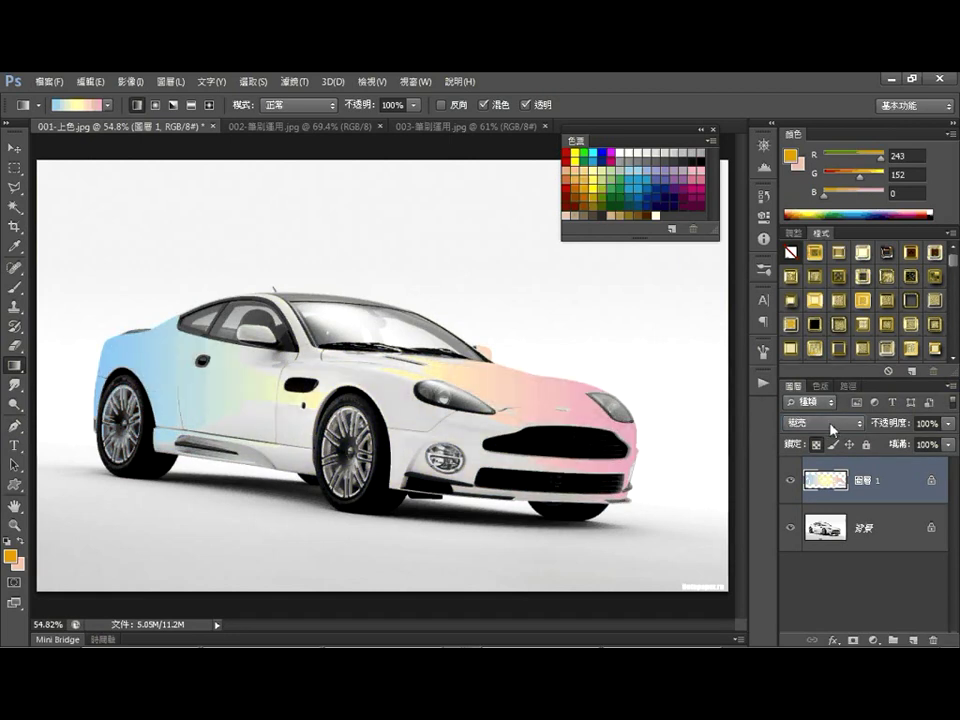
pyautogui.scroll(-1, 832, 425)
pyautogui.scroll(-2, 834, 426)
pyautogui.scroll(-1, 836, 428)
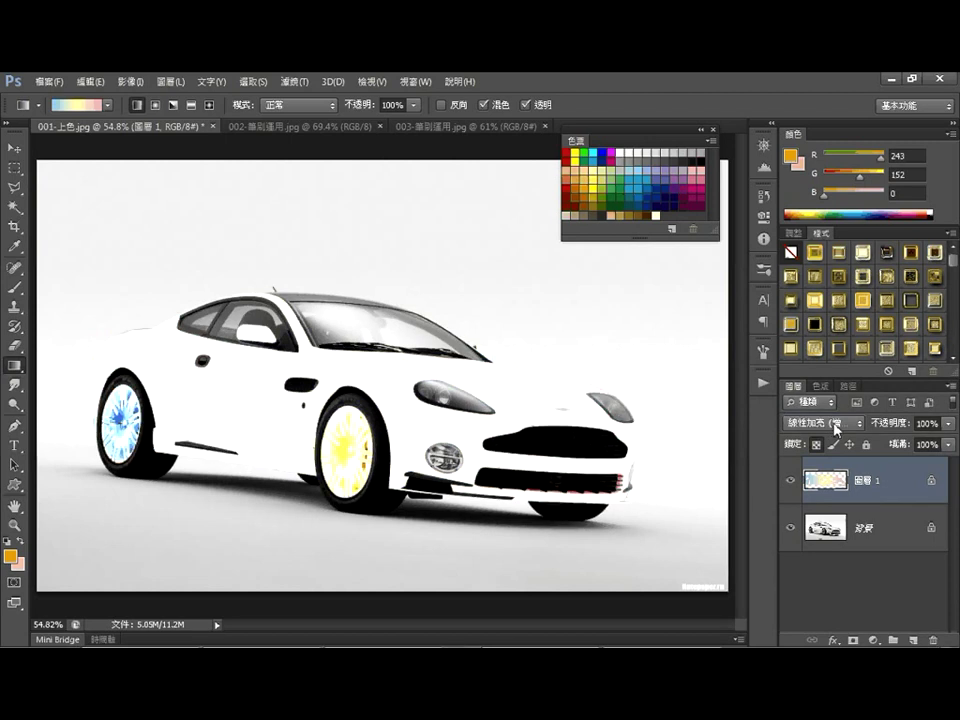
pyautogui.scroll(-2, 836, 428)
pyautogui.scroll(-1, 826, 428)
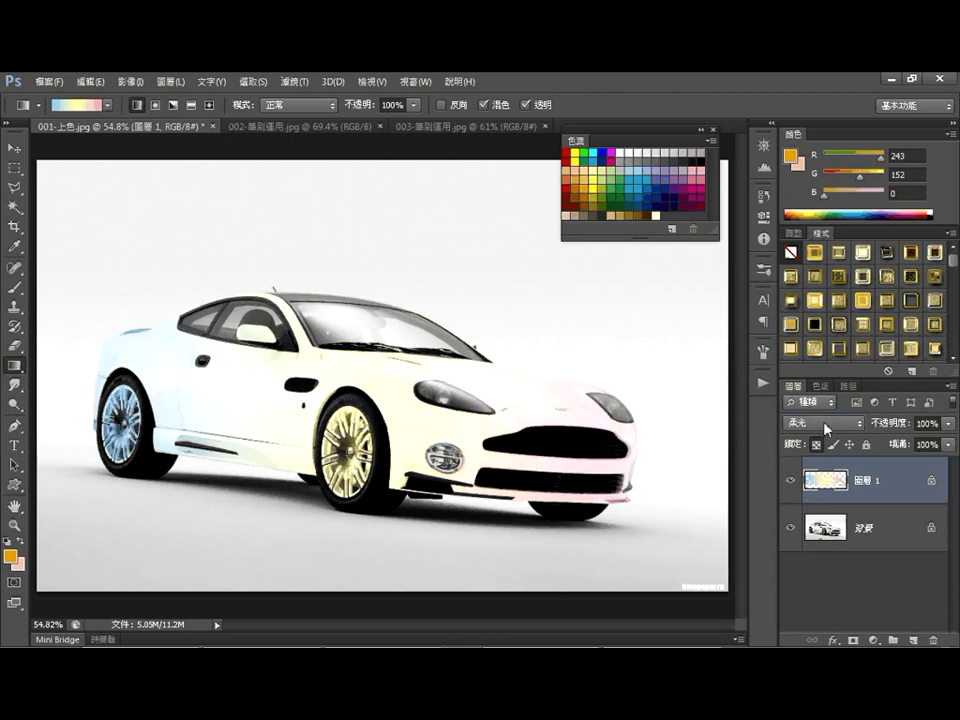
# Keep cycling the blend modes, then settle Layer 1 on Multiply (色彩增值)
pyautogui.scroll(1, 826, 428)
pyautogui.scroll(-2, 826, 428)
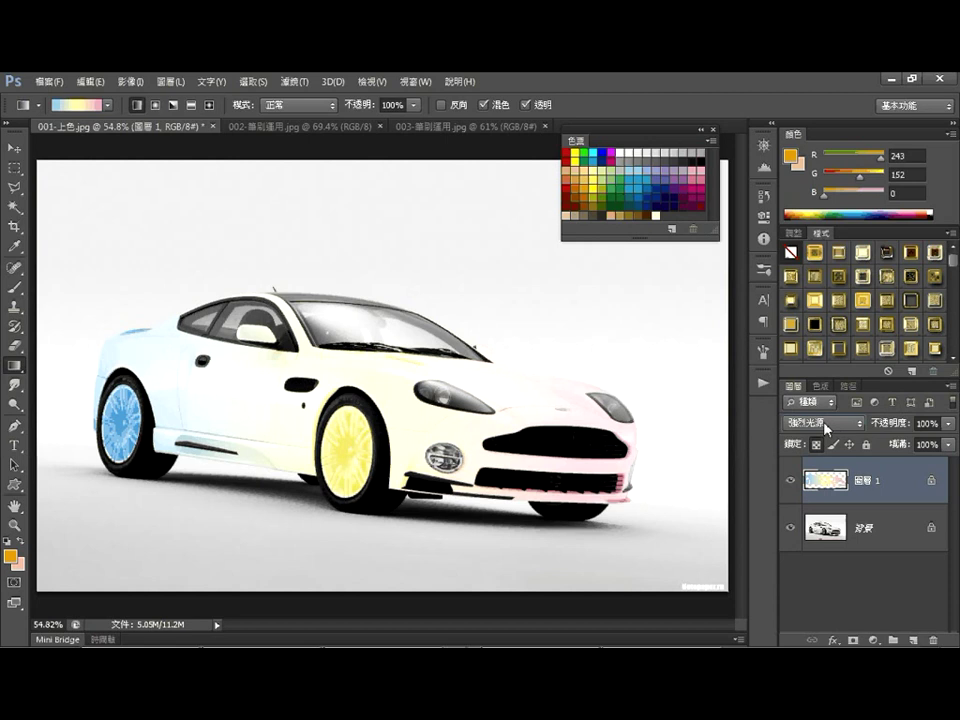
pyautogui.scroll(-3, 826, 428)
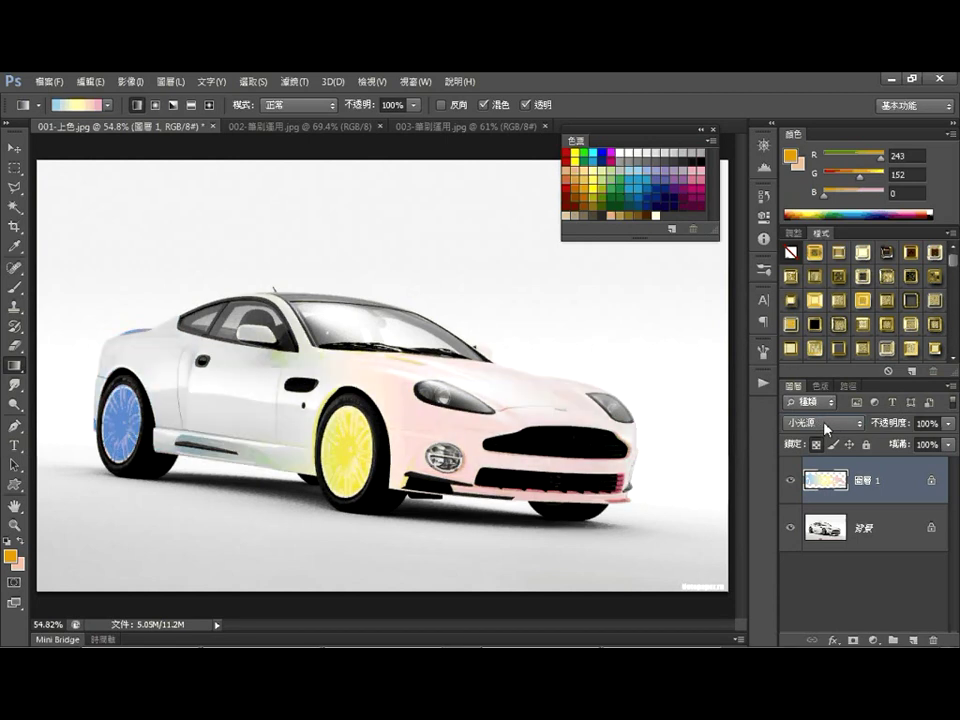
pyautogui.scroll(-1, 826, 428)
pyautogui.scroll(-1, 826, 428)
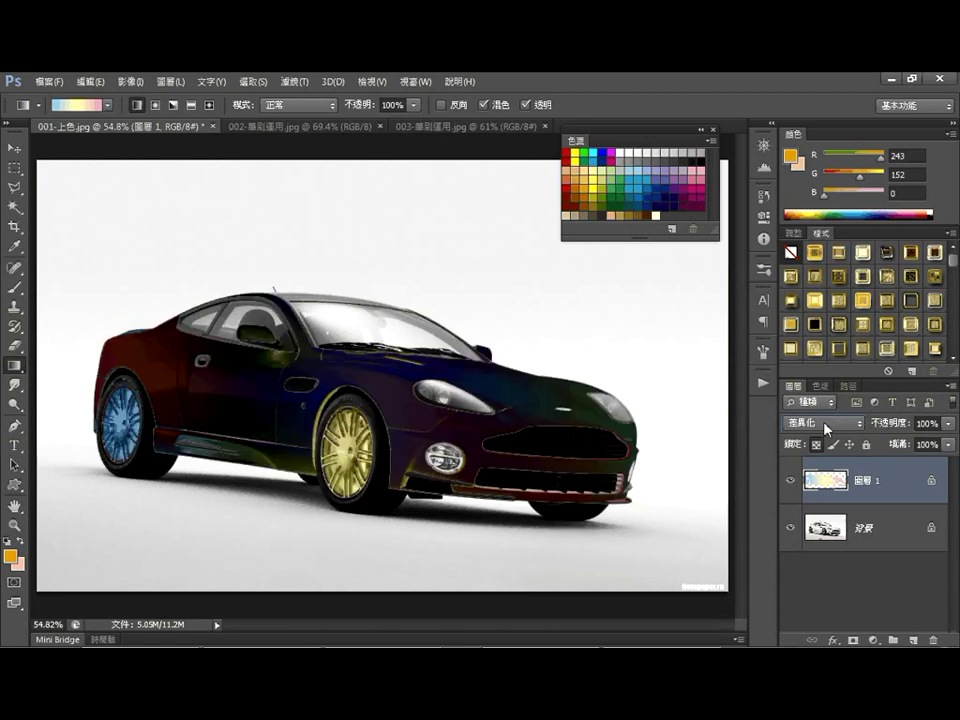
pyautogui.scroll(-1, 826, 428)
pyautogui.click(826, 428)
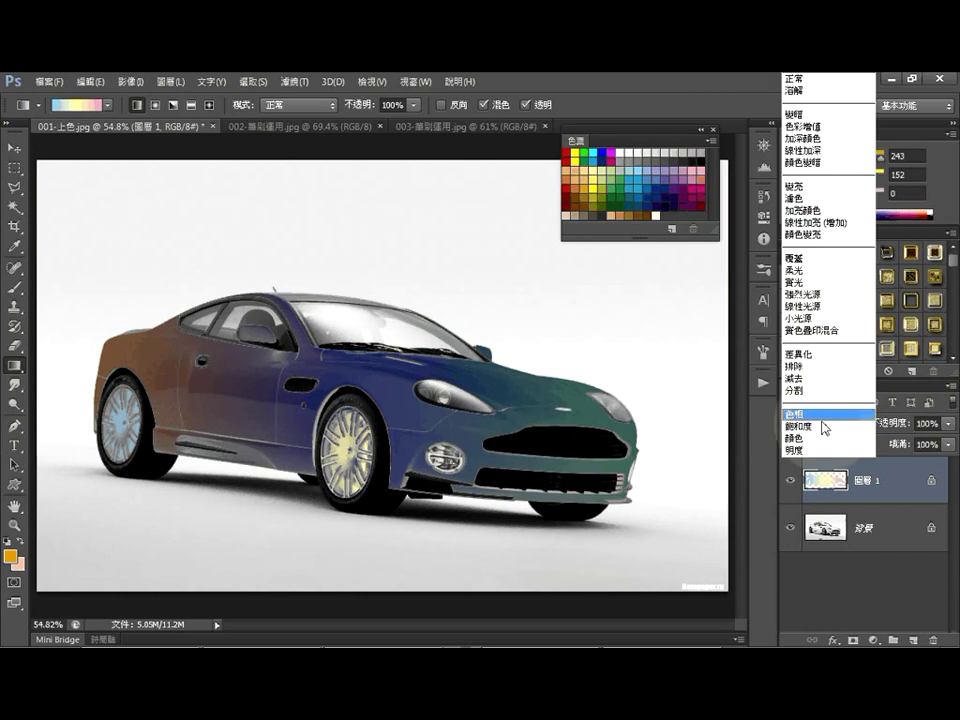
pyautogui.click(806, 127)
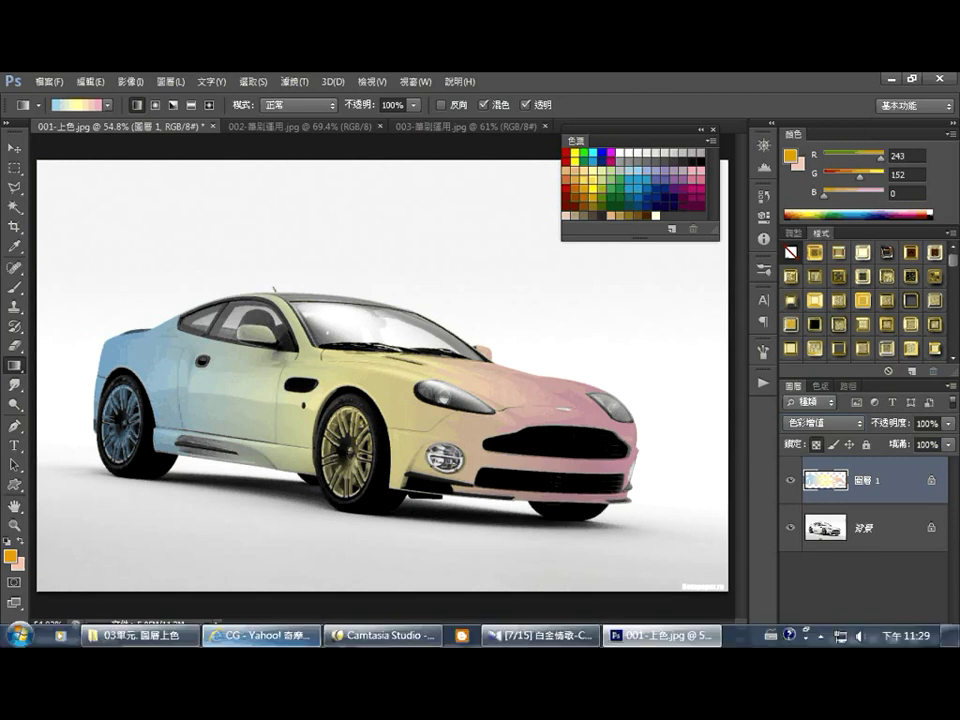
# In Explorer, open the B. 圖庫 > G-素材 > 02-圖像素材 folder
pyautogui.click(148, 635)
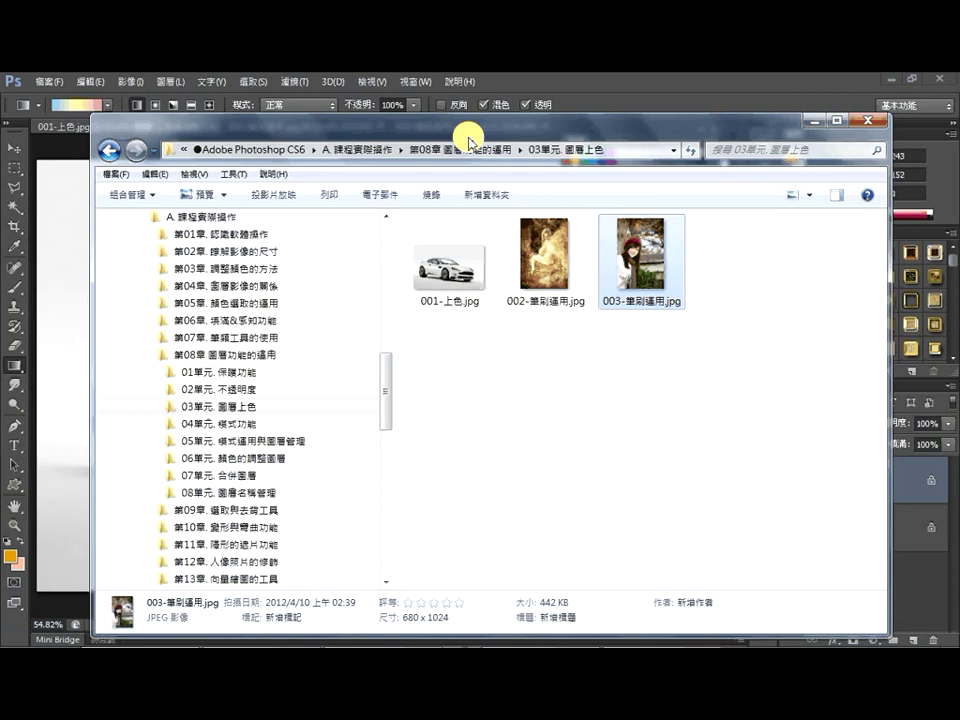
pyautogui.moveTo(469, 138); pyautogui.dragTo(534, 102)
pyautogui.moveTo(450, 371); pyautogui.dragTo(459, 439)
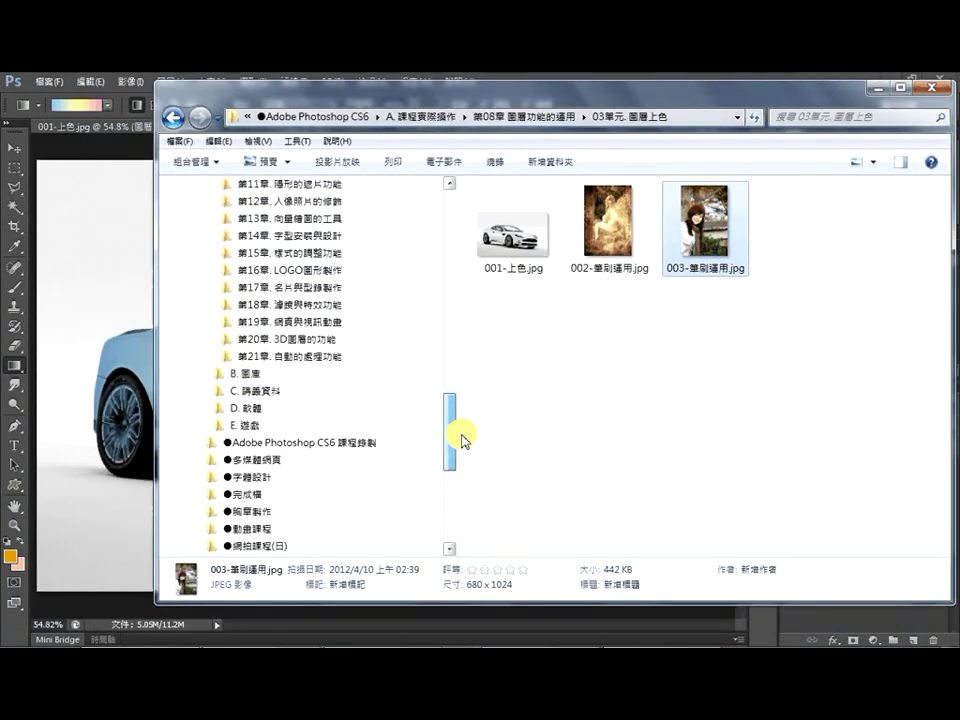
pyautogui.click(207, 374)
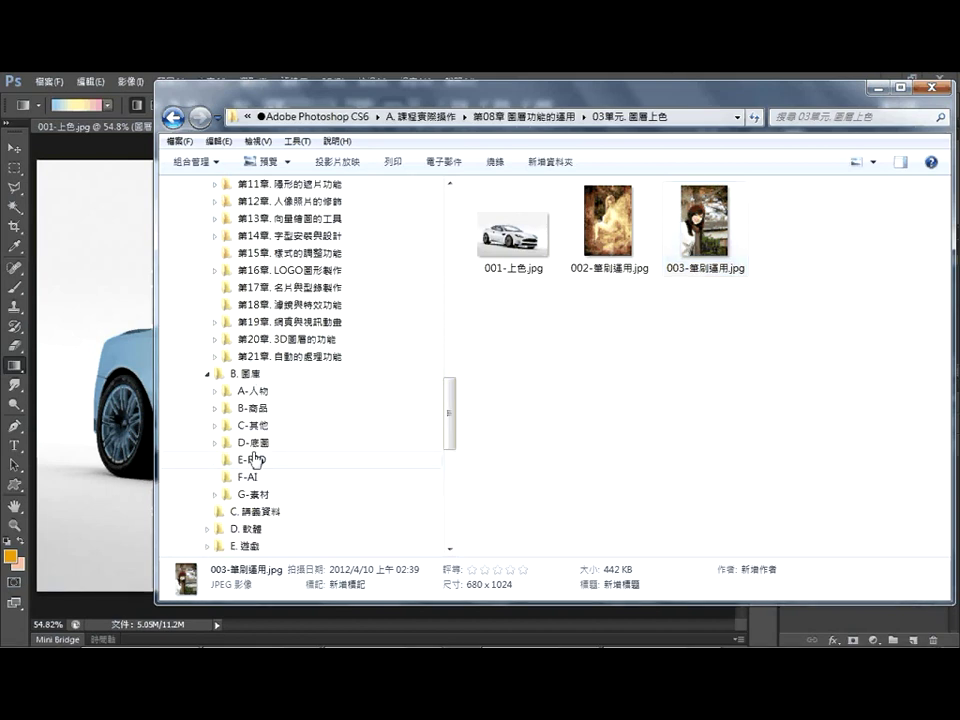
pyautogui.click(214, 494)
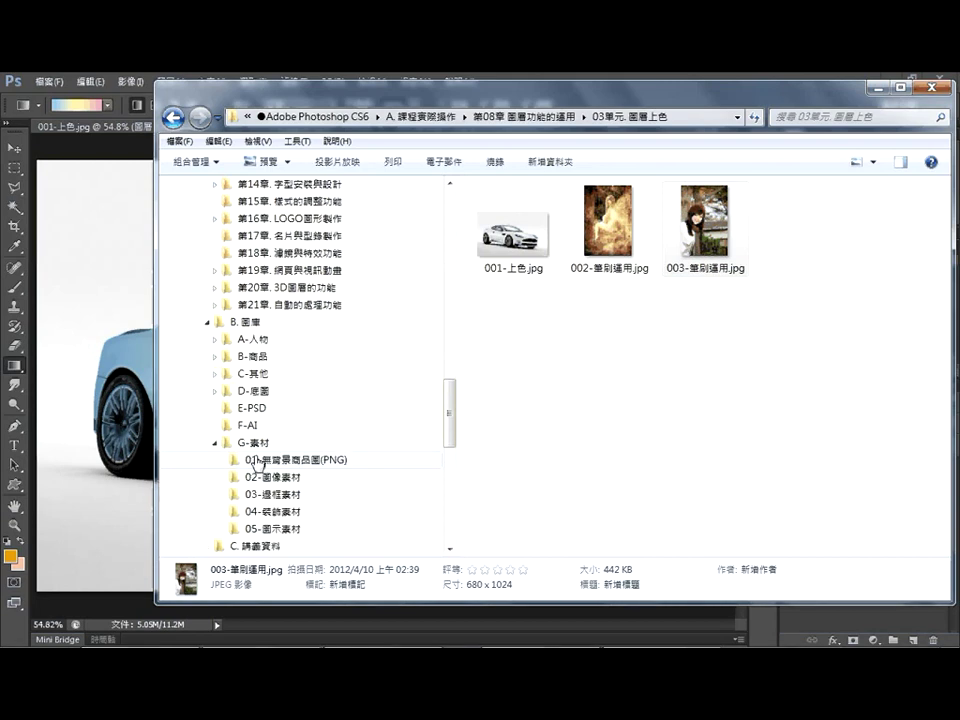
pyautogui.scroll(-2, 229, 380)
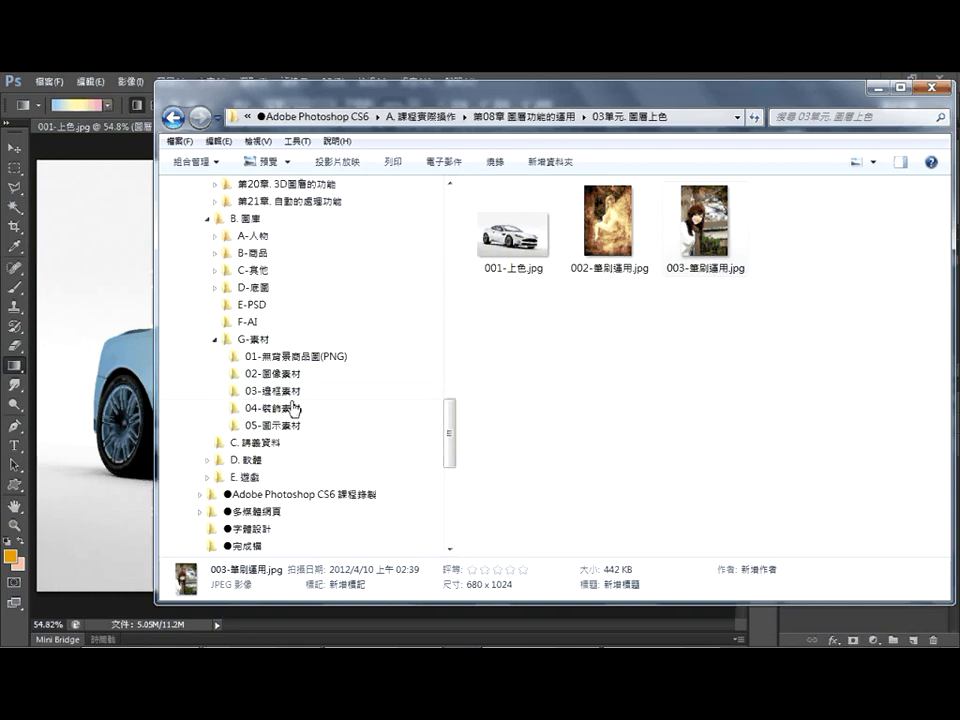
pyautogui.click(287, 381)
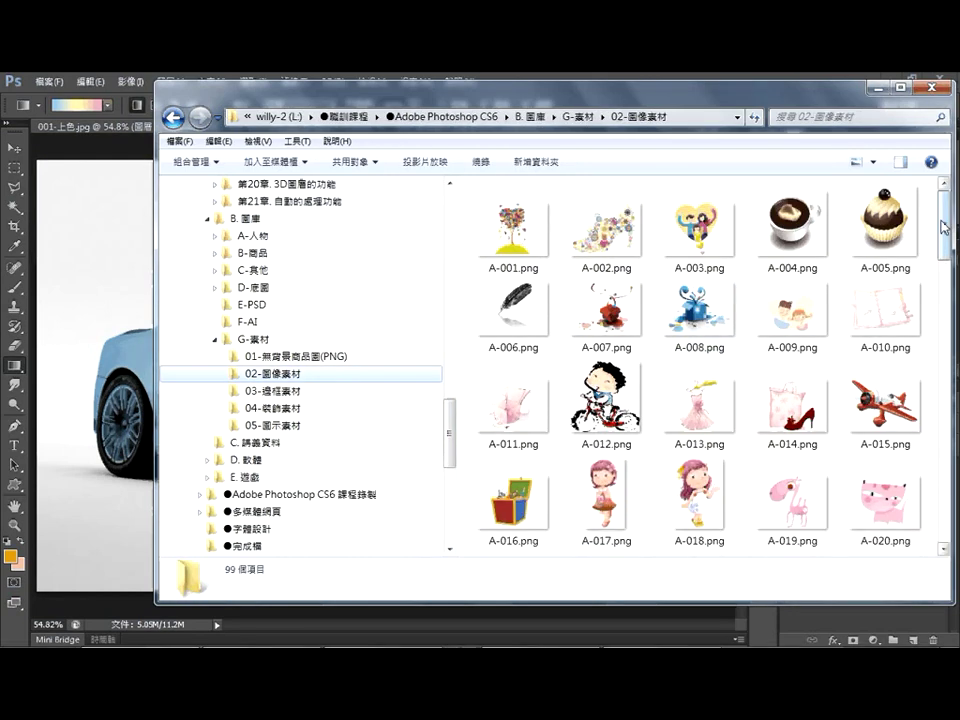
# Select the rabbit image A-048.png and drag it onto the car picture
pyautogui.moveTo(944, 227); pyautogui.dragTo(948, 378)
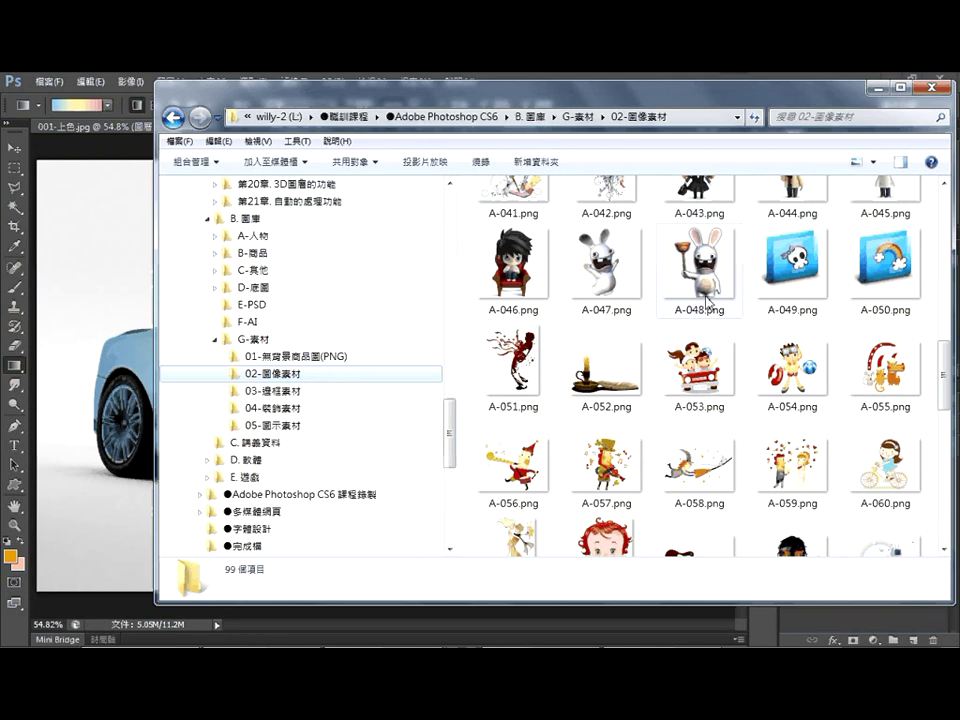
pyautogui.click(710, 290)
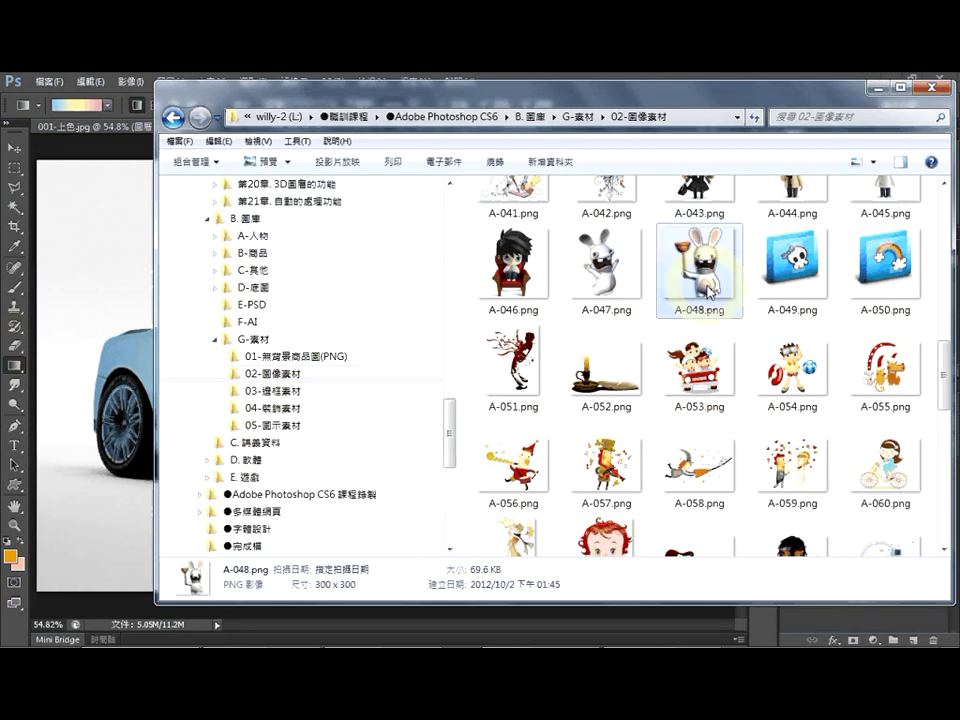
pyautogui.moveTo(705, 287); pyautogui.dragTo(133, 407)
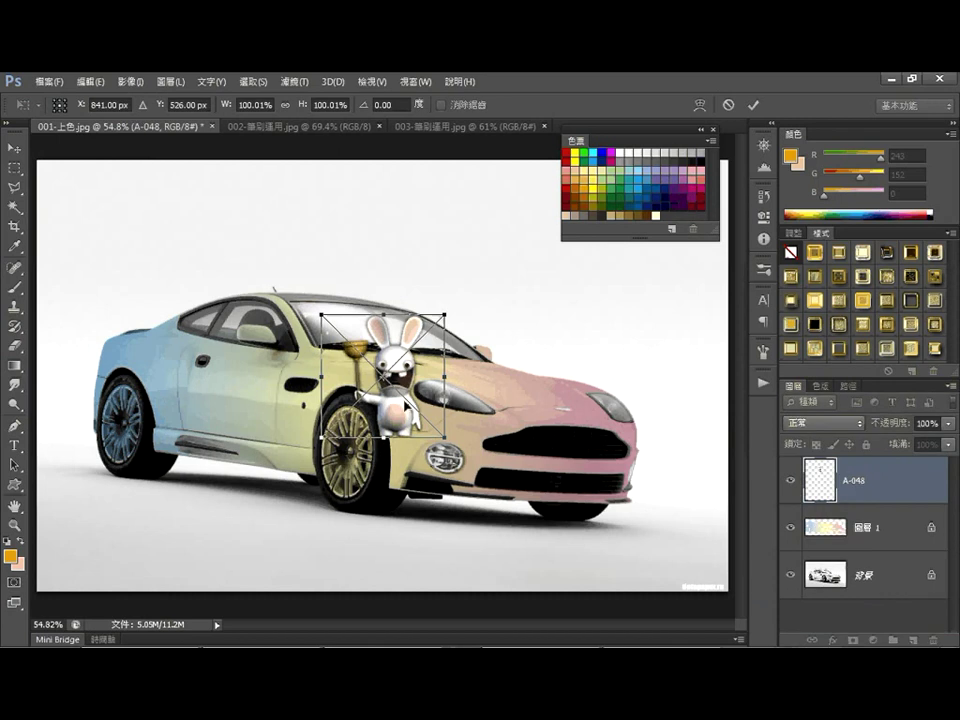
# Move the rabbit onto the car door, scale it down twice, and commit the placement
pyautogui.moveTo(405, 405)
pyautogui.mouseDown()
pyautogui.moveTo(253, 401)
pyautogui.moveTo(257, 440)
pyautogui.mouseUp()
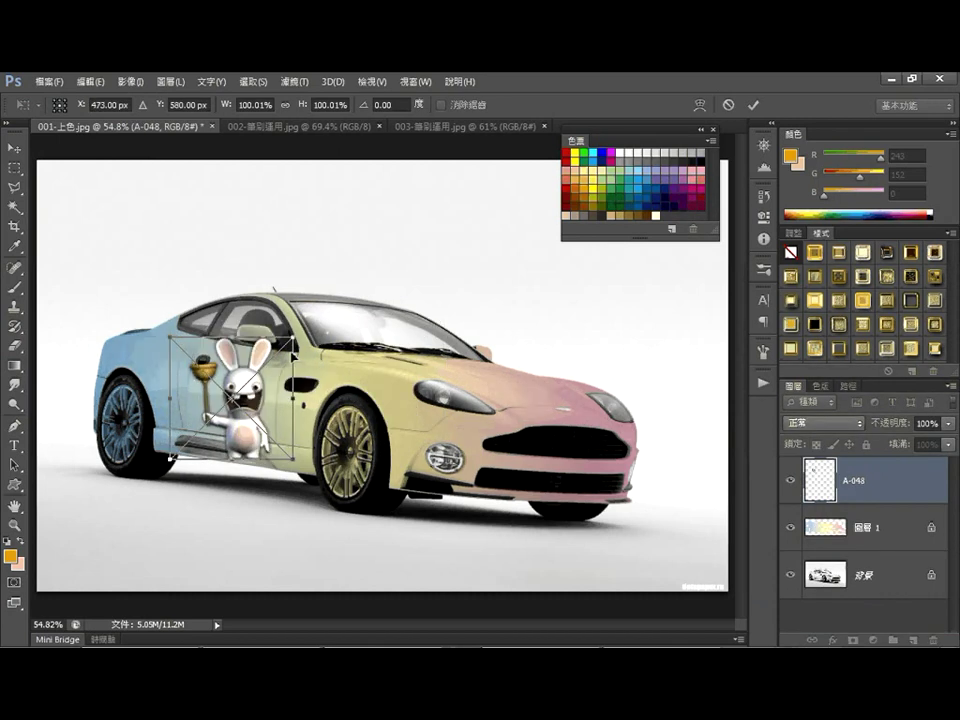
pyautogui.moveTo(293, 339)
pyautogui.mouseDown()
pyautogui.moveTo(273, 358)
pyautogui.moveTo(302, 358)
pyautogui.mouseUp()
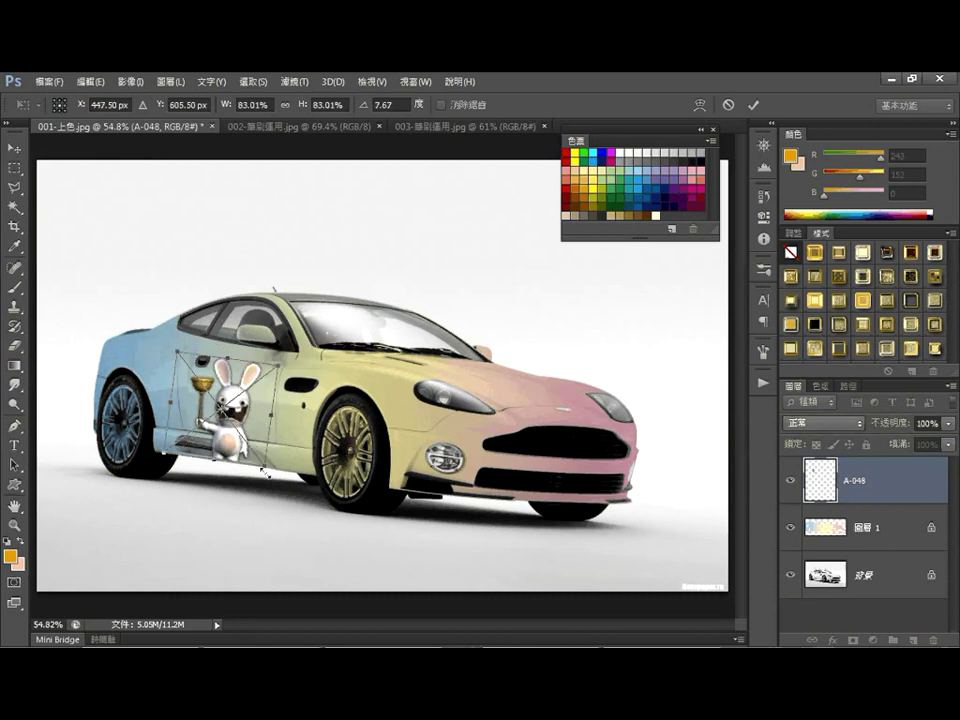
pyautogui.moveTo(265, 471)
pyautogui.mouseDown()
pyautogui.moveTo(255, 429)
pyautogui.moveTo(235, 405)
pyautogui.moveTo(249, 406)
pyautogui.mouseUp()
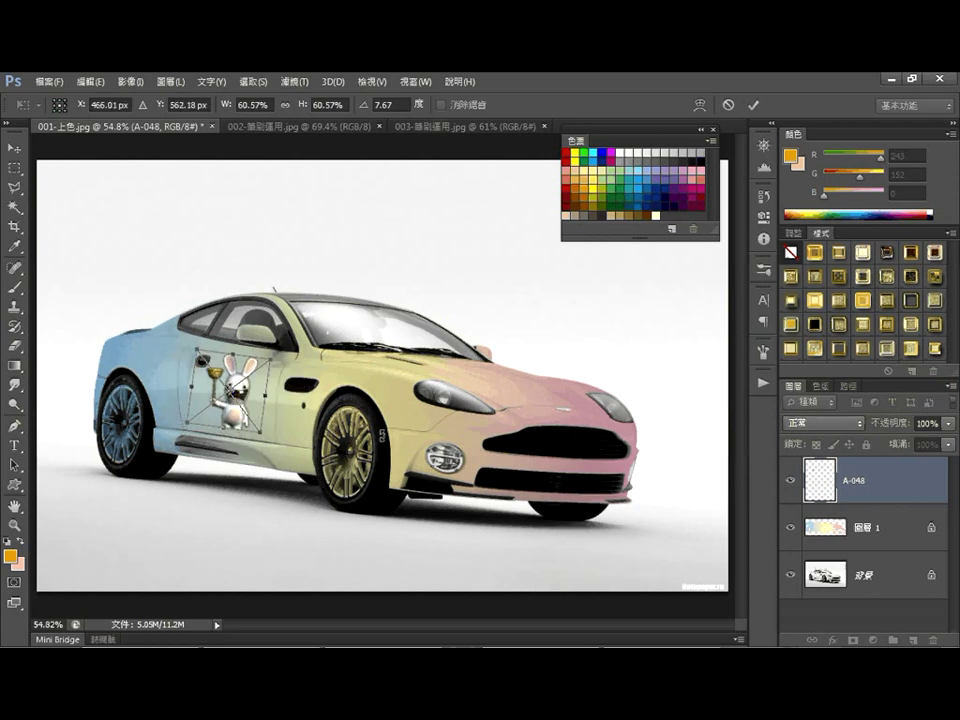
pyautogui.click(755, 105)
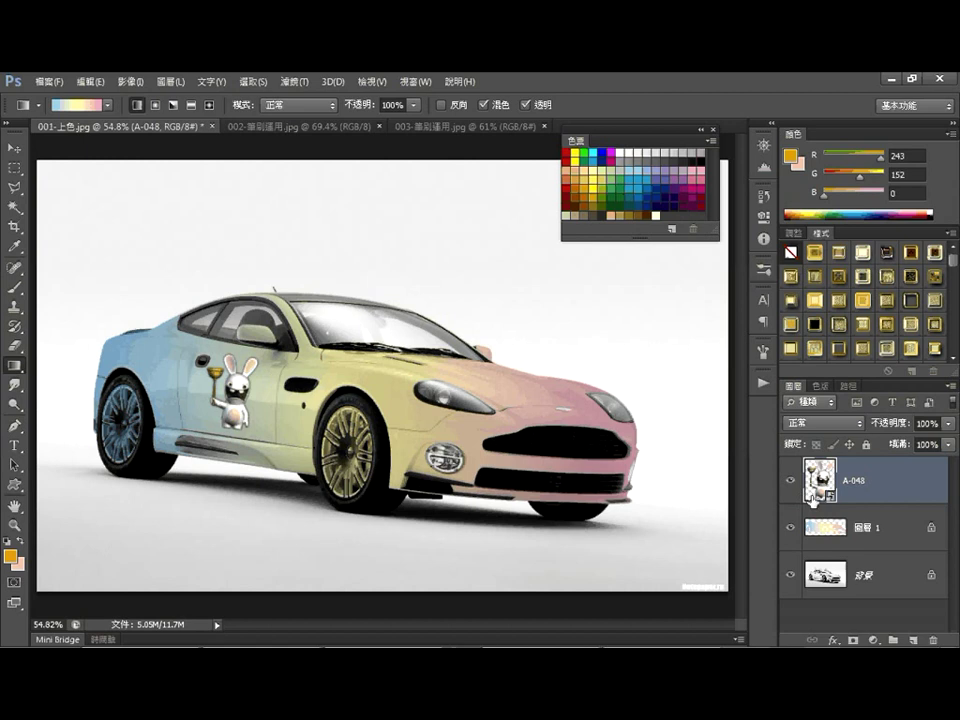
# Set layer A-048's blend mode to Multiply (色彩增值)
pyautogui.click(859, 428)
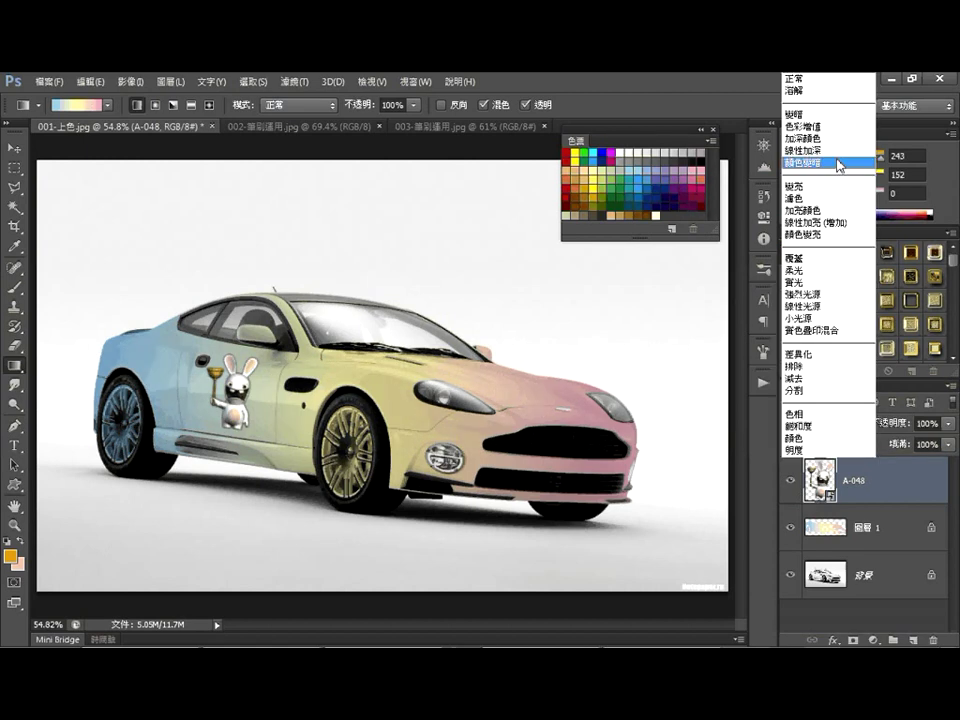
pyautogui.click(818, 128)
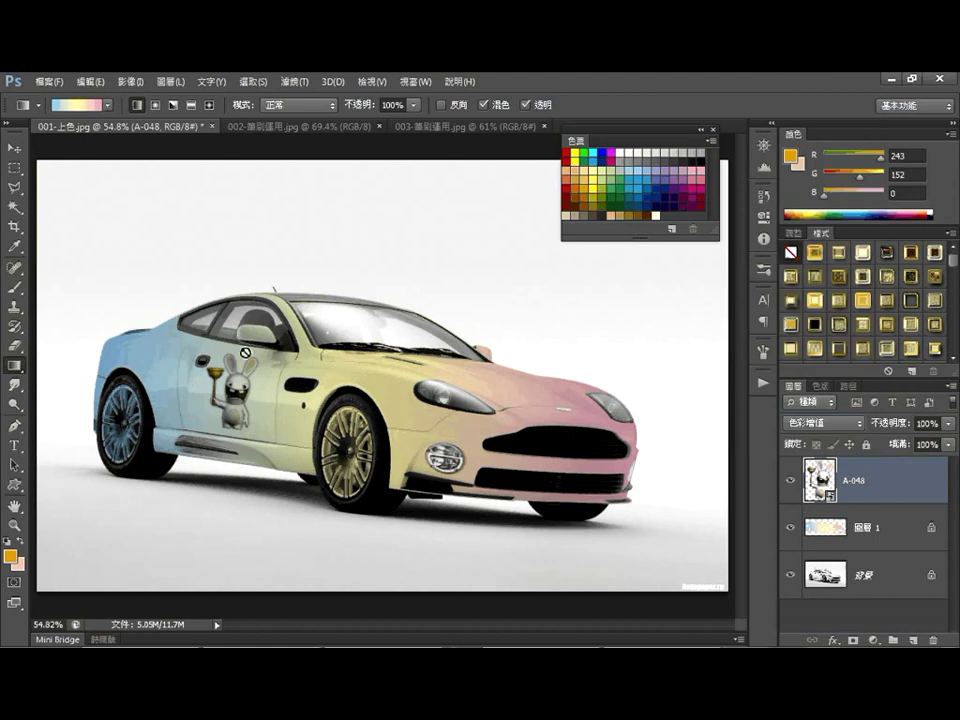